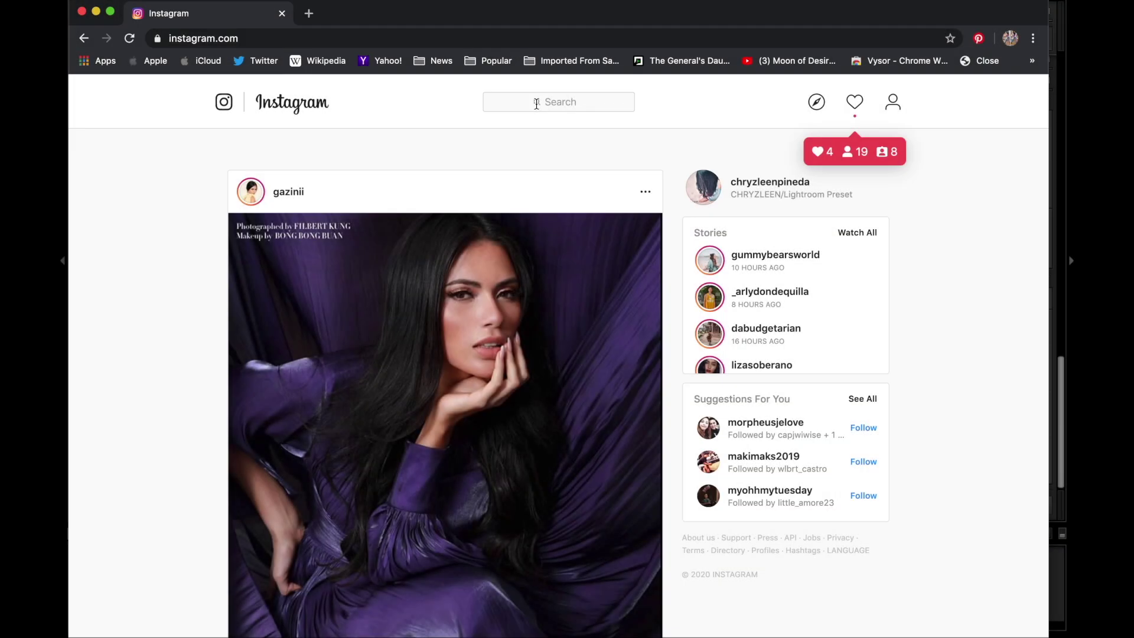
Search Instagram for the photographer's account and scroll through their profile grid
type("mpthecome")
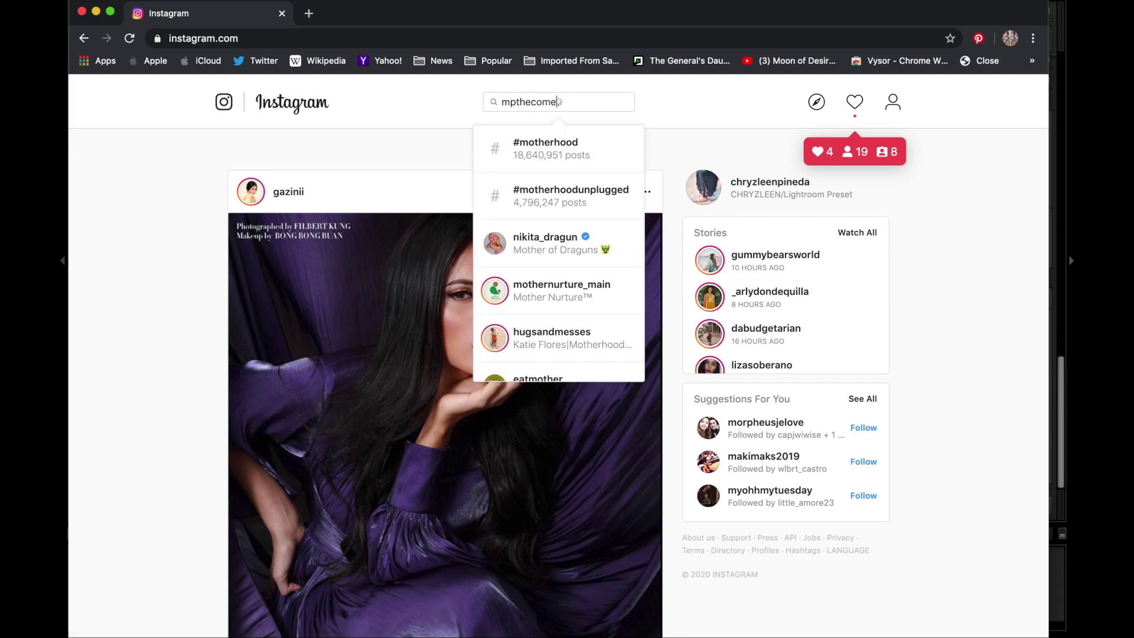
left_click(549, 143)
scroll(441, 344, "down", 2)
scroll(440, 344, "down", 3)
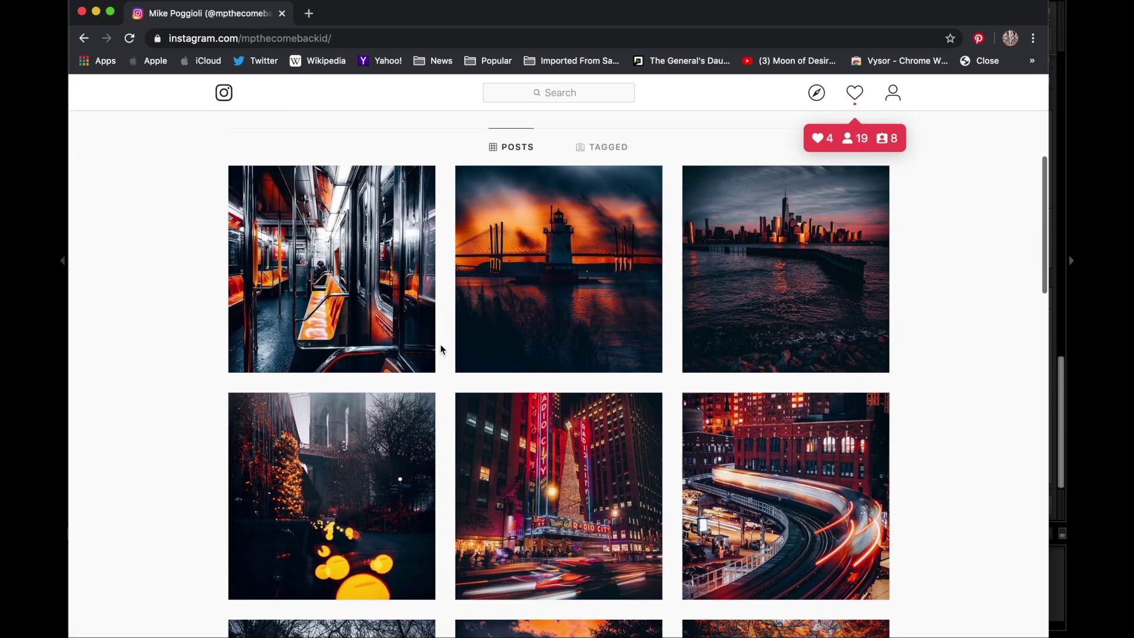
scroll(440, 343, "down", 1)
scroll(441, 349, "down", 2)
scroll(441, 349, "down", 8)
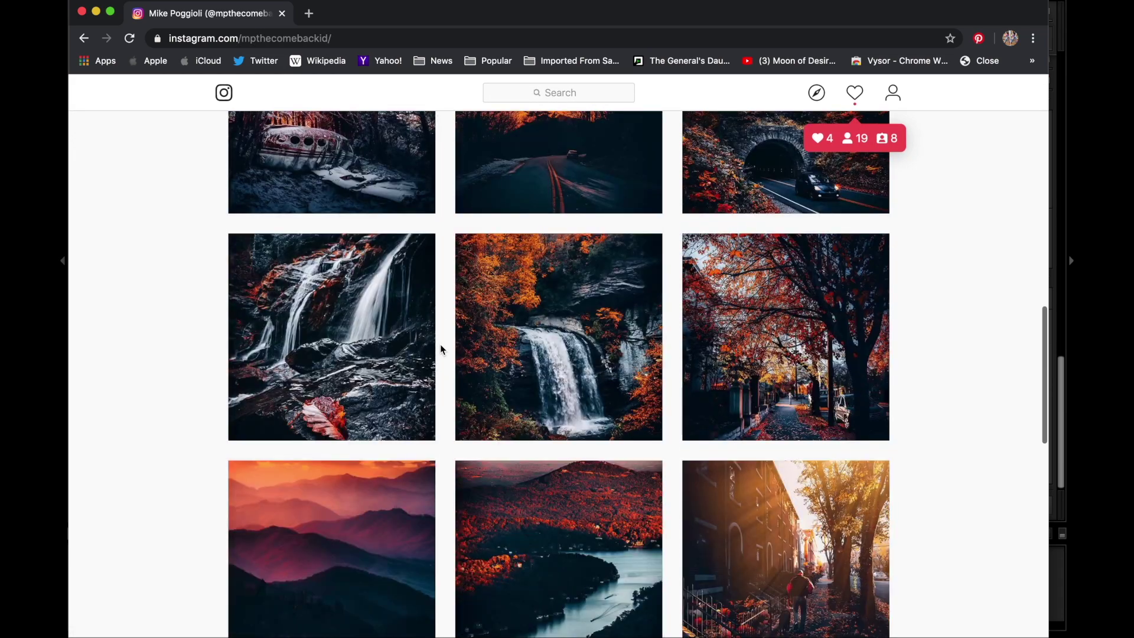
scroll(440, 349, "down", 5)
scroll(441, 349, "down", 3)
Preview the ferris-wheel, staircase and disco-ball posts, closing each one
left_click(356, 356)
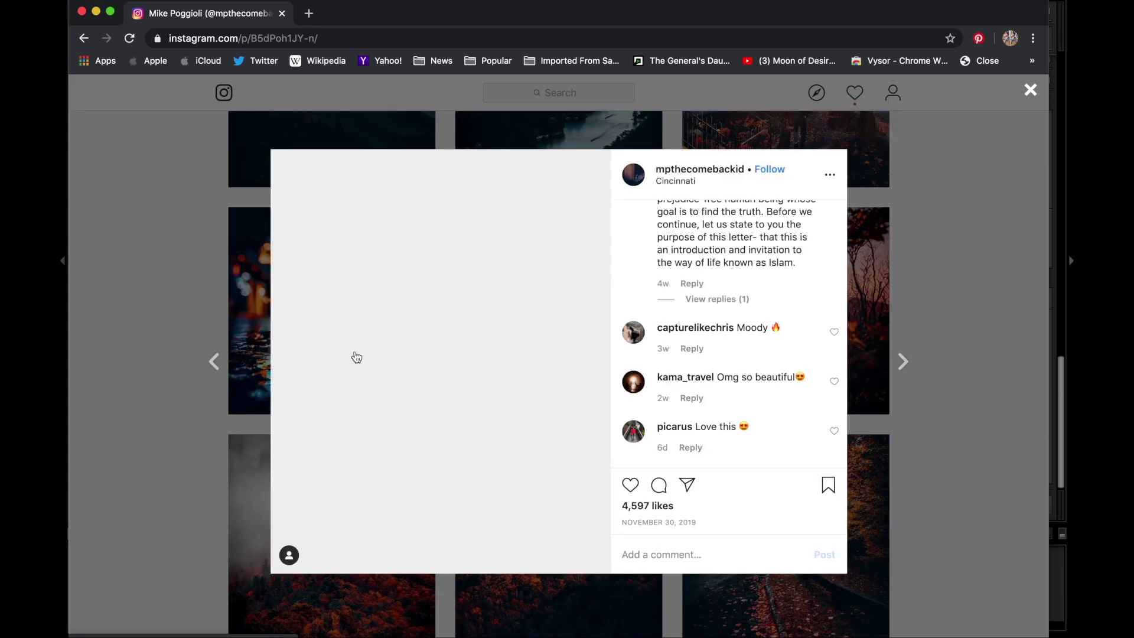
left_click(183, 351)
scroll(183, 353, "down", 4)
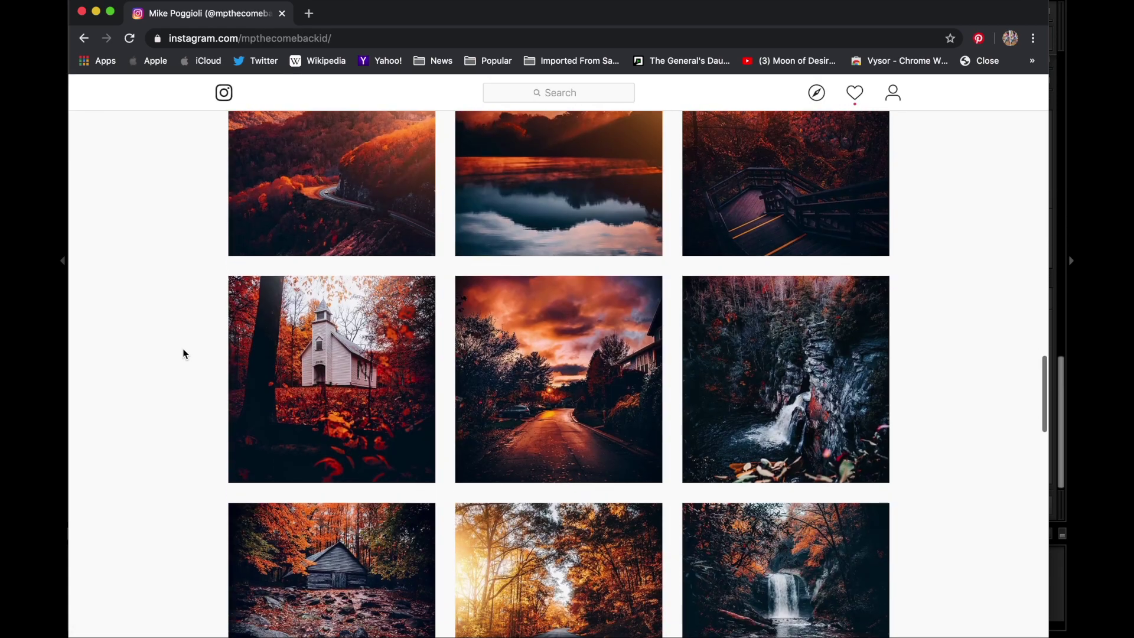
left_click(813, 210)
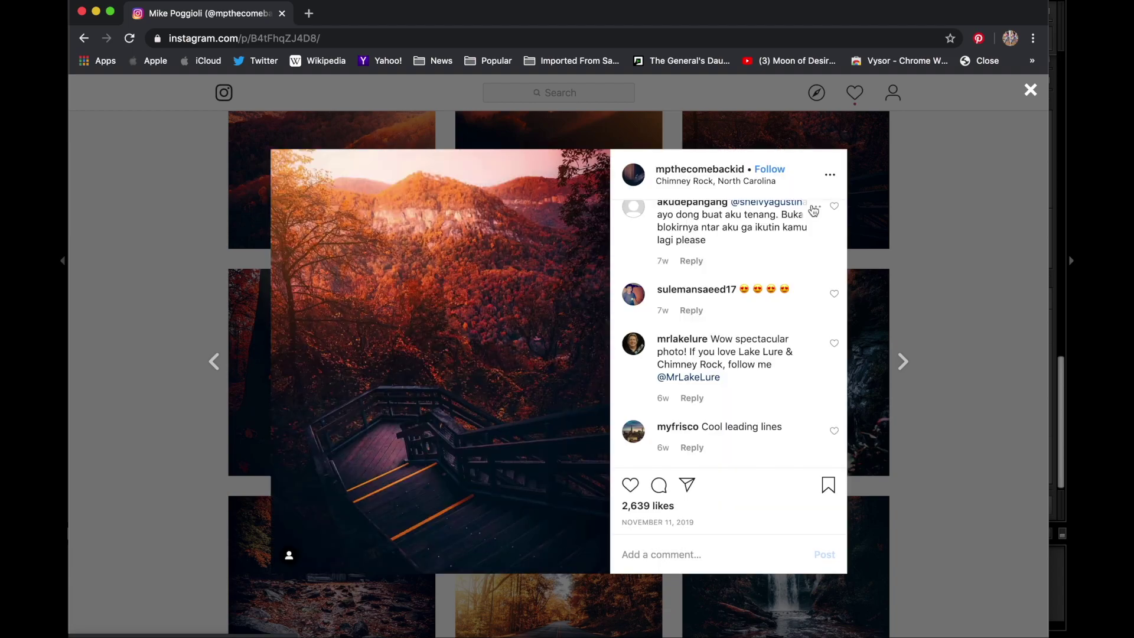
left_click(165, 276)
scroll(165, 276, "down", 5)
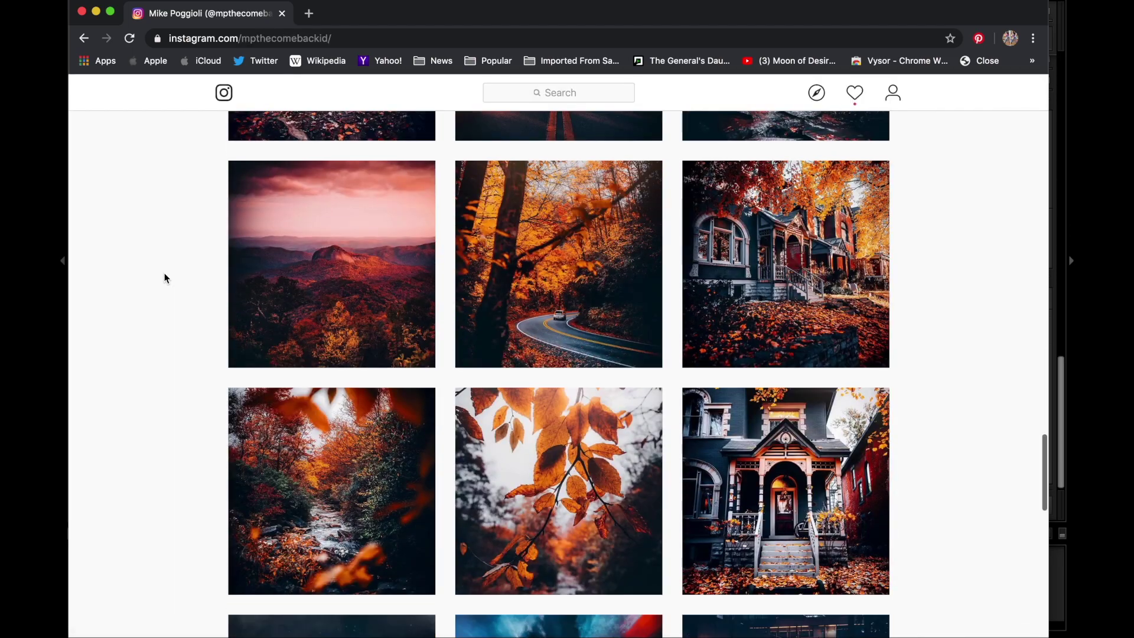
scroll(201, 338, "down", 4)
left_click(515, 418)
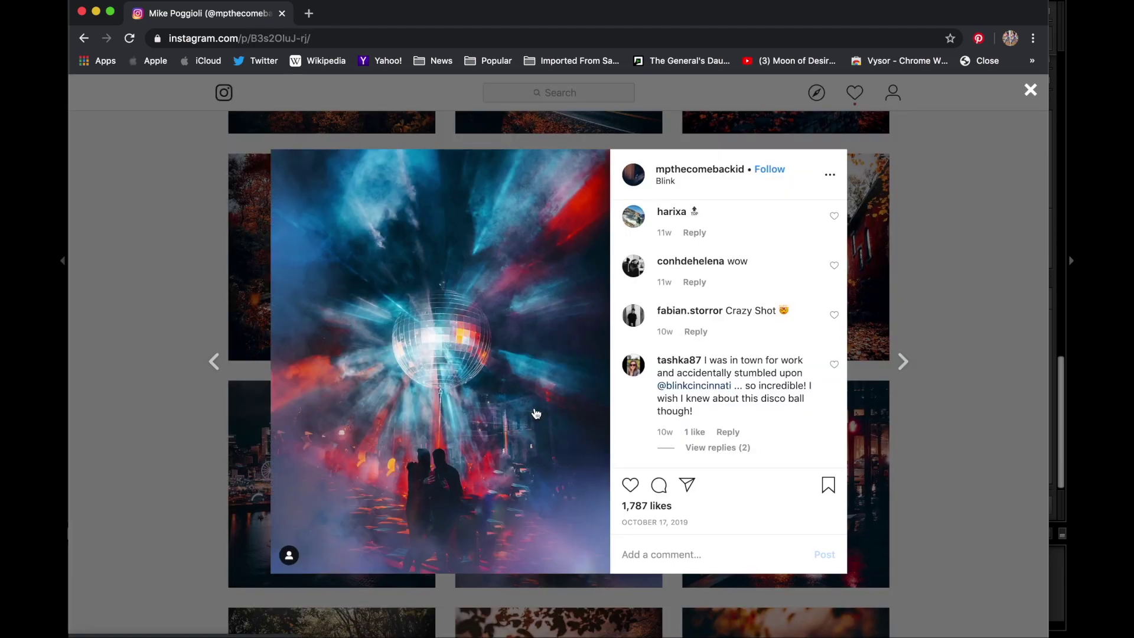
left_click(186, 374)
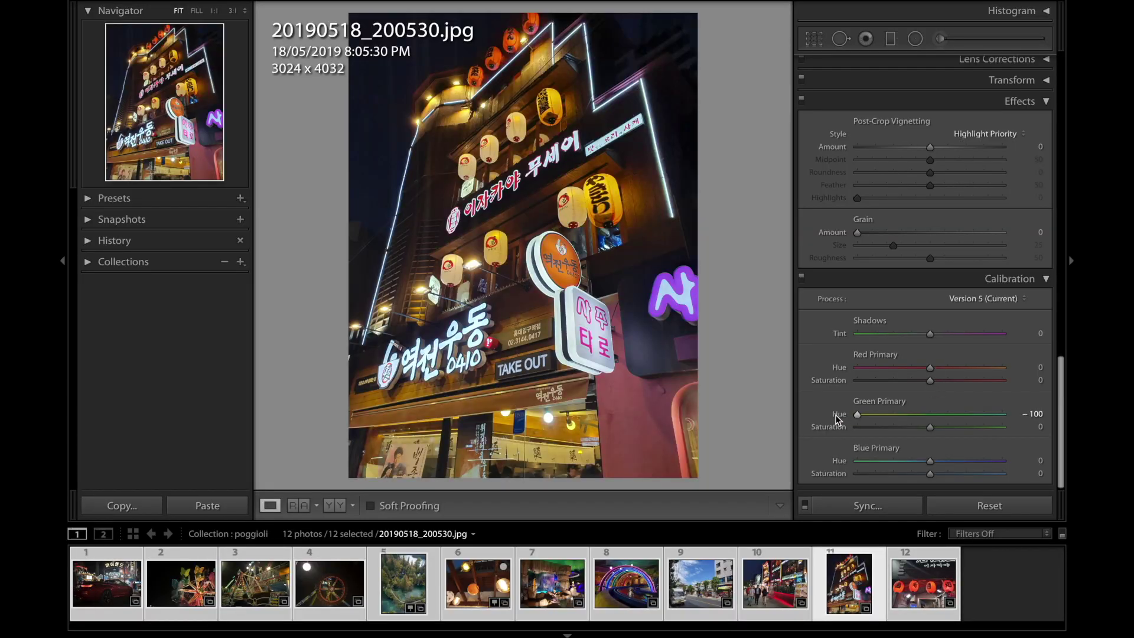
Shift Blue Primary Hue to -100 and raise the Blue, Green and Red Primary Saturation
left_click_drag(931, 461, 820, 458)
left_click_drag(930, 475, 953, 476)
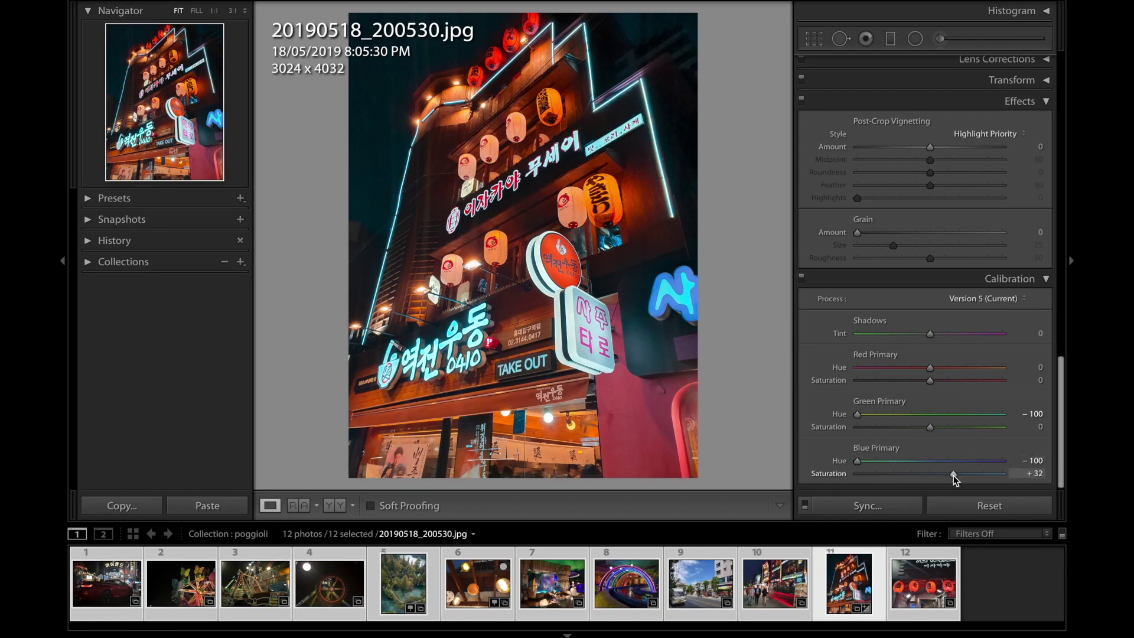
left_click_drag(928, 426, 954, 428)
left_click_drag(930, 380, 940, 381)
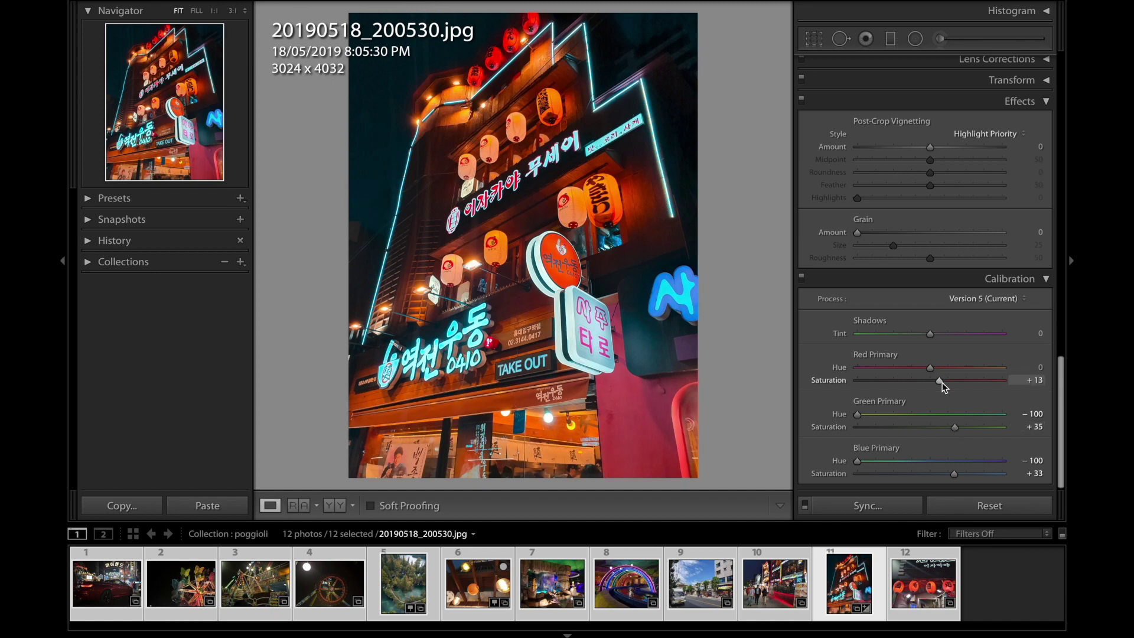
Fine-tune Green Primary Saturation to +29, keeping Red at +13 and Blue at +32
scroll(942, 383, "up", 3)
scroll(941, 384, "up", 5)
scroll(941, 384, "up", 5)
scroll(941, 384, "up", 5)
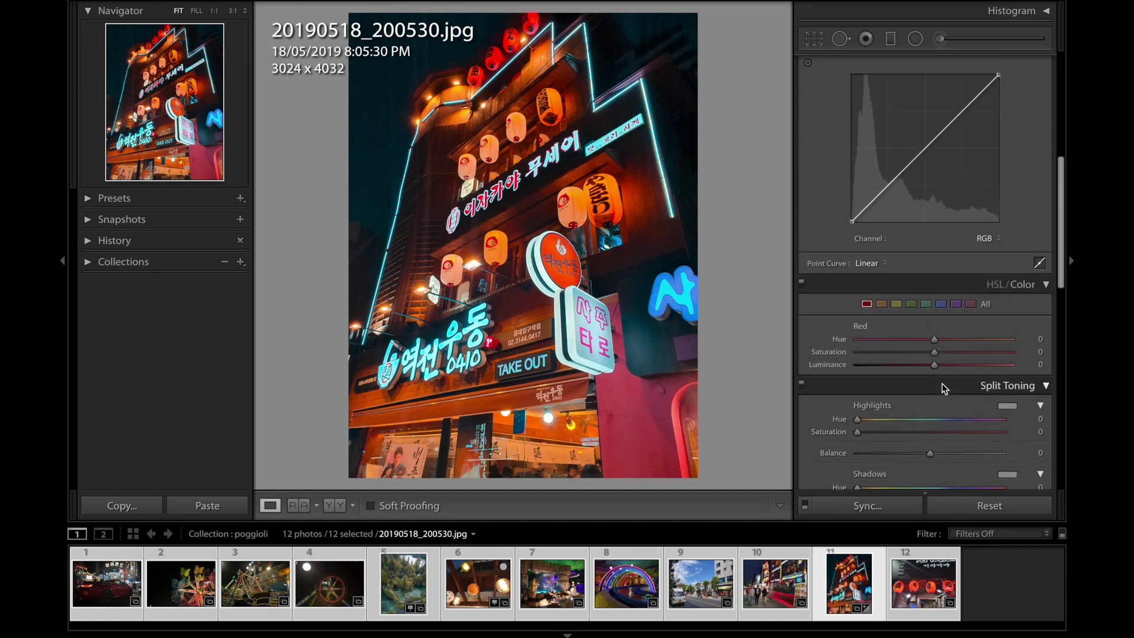
scroll(941, 384, "down", 15)
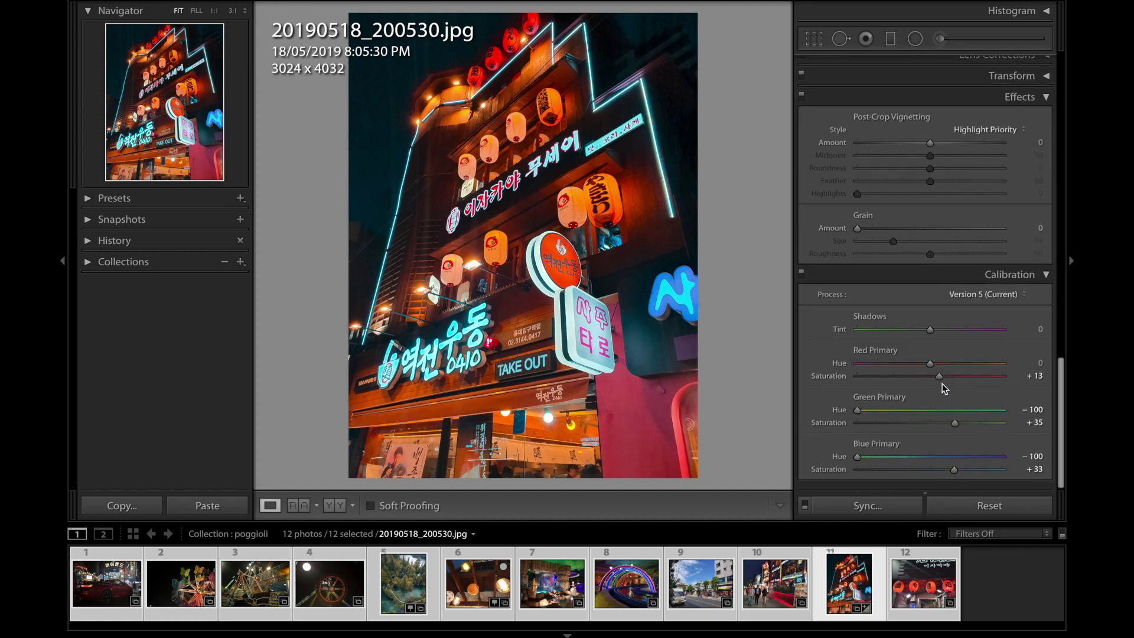
left_click(951, 430)
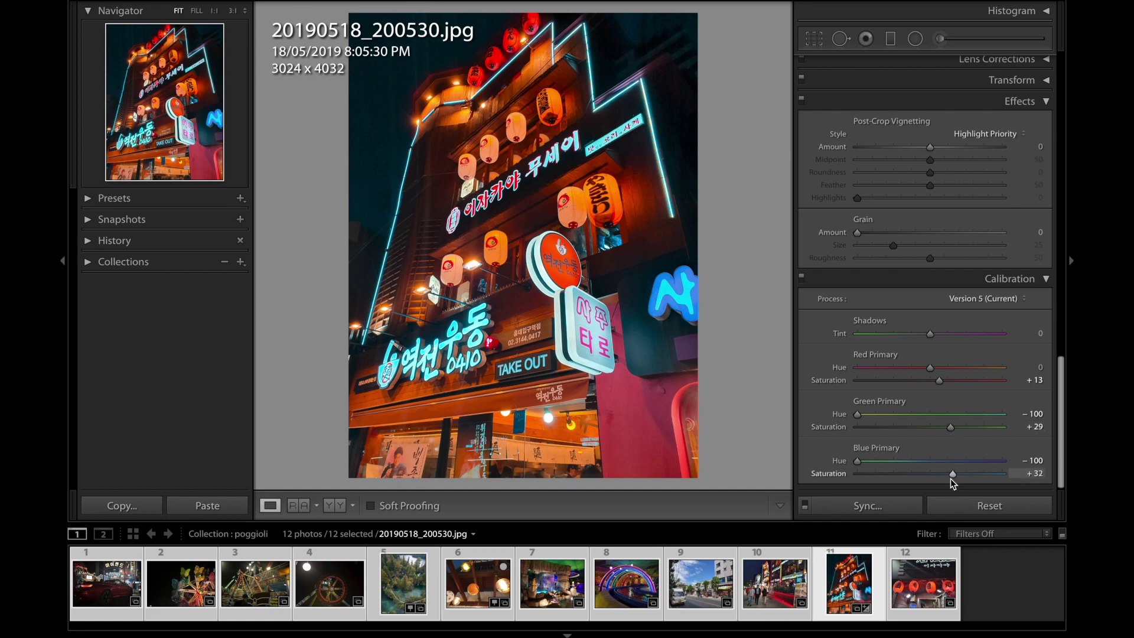
scroll(868, 401, "up", 3)
scroll(868, 402, "up", 10)
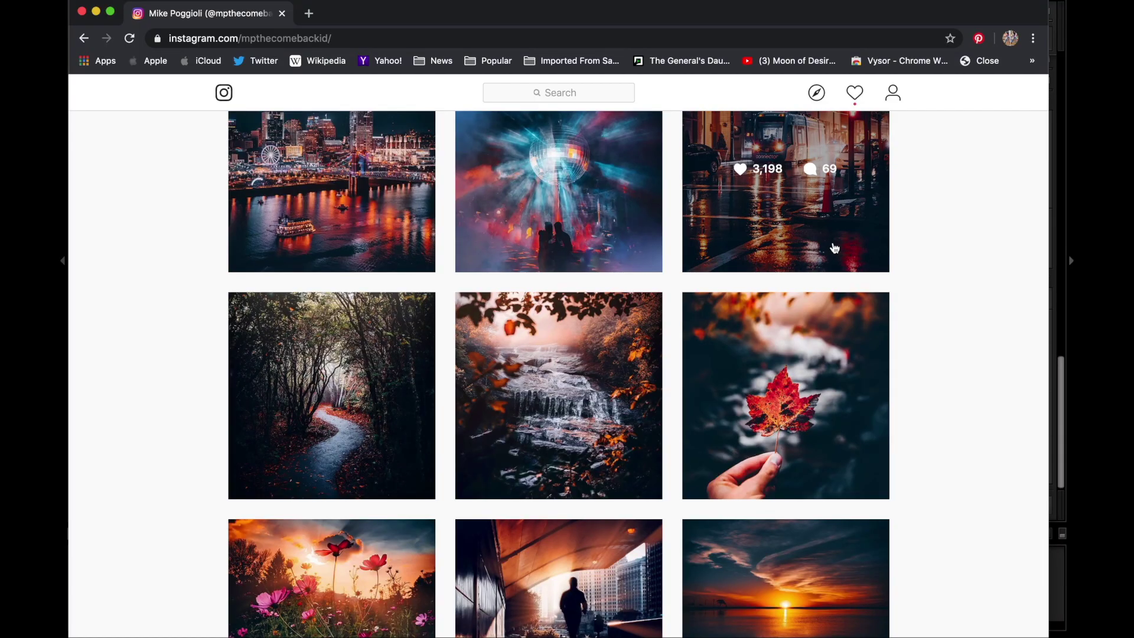
left_click(833, 242)
left_click(919, 275)
left_click(833, 321)
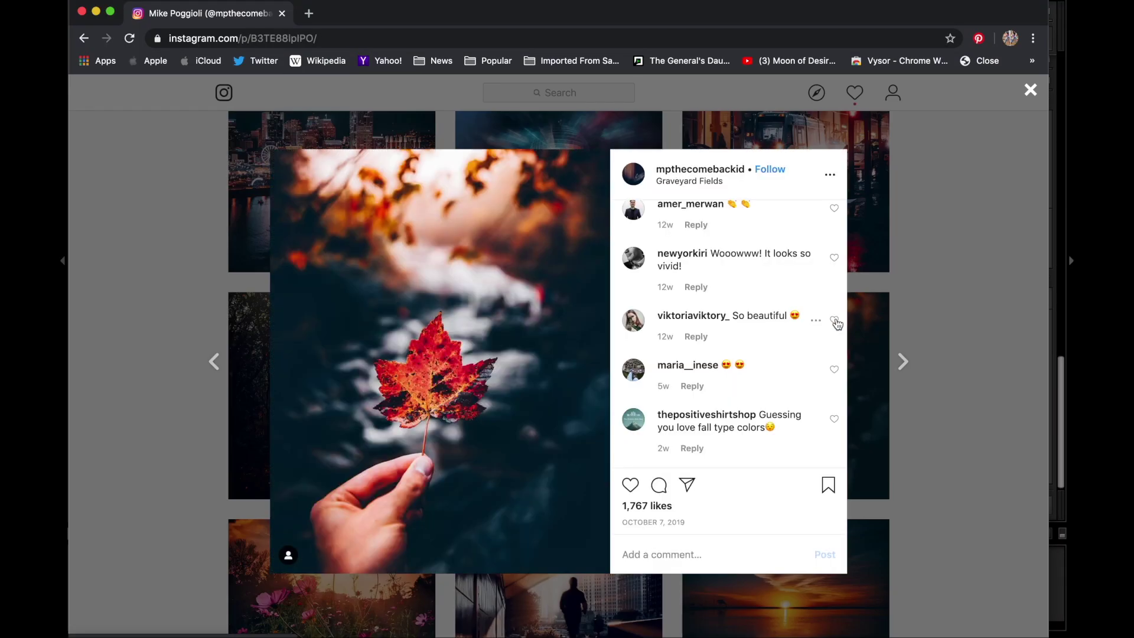
left_click(127, 292)
scroll(158, 293, "down", 5)
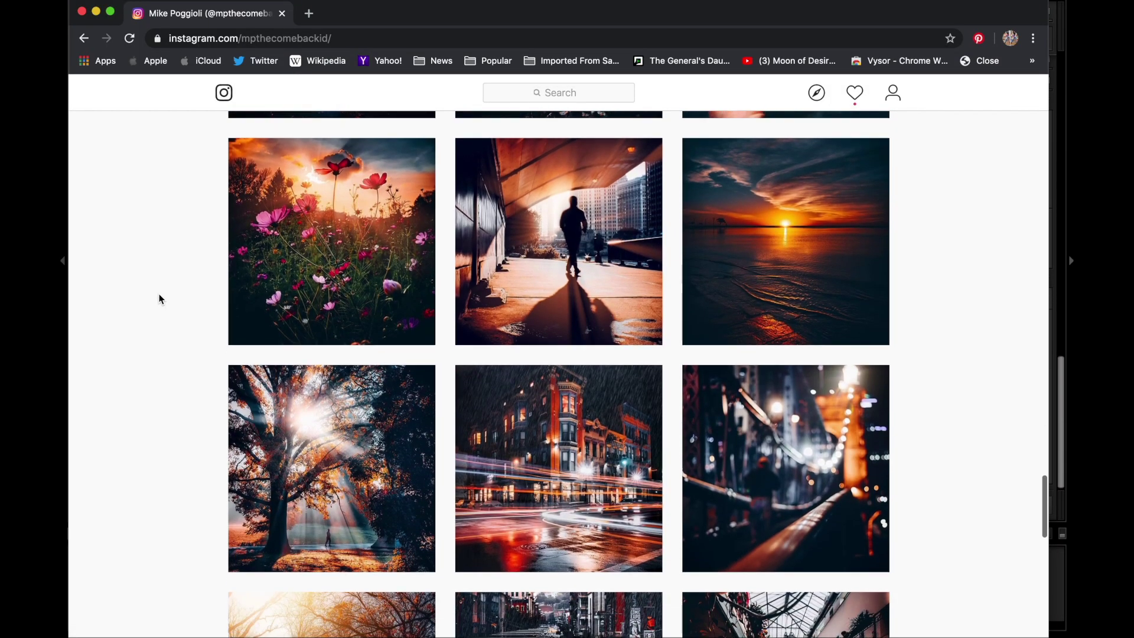
scroll(159, 293, "down", 5)
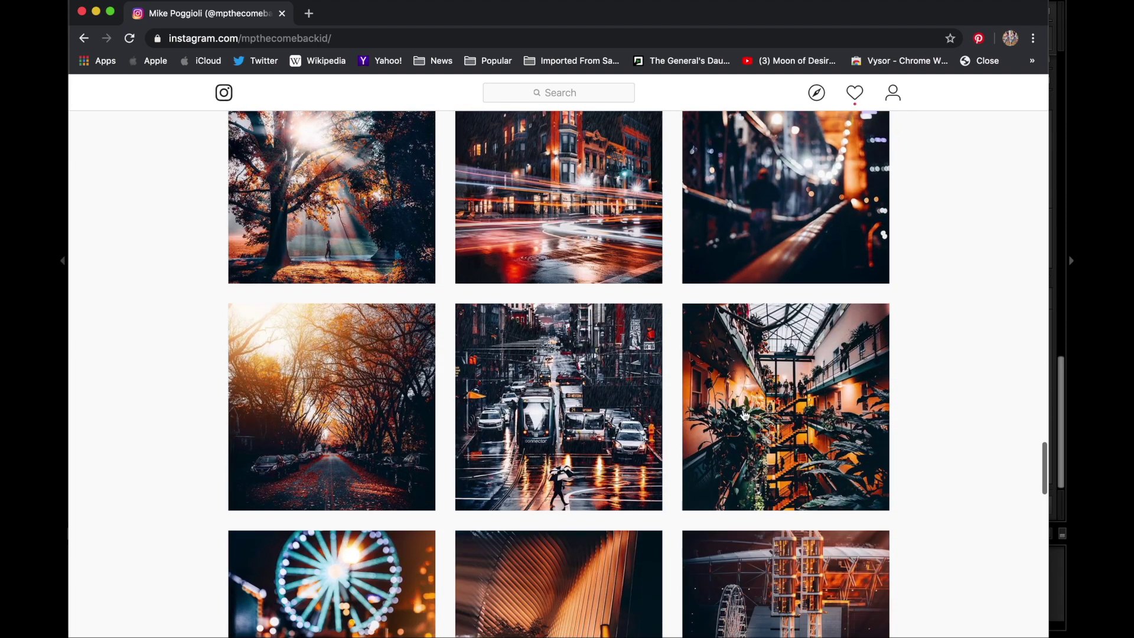
left_click(821, 363)
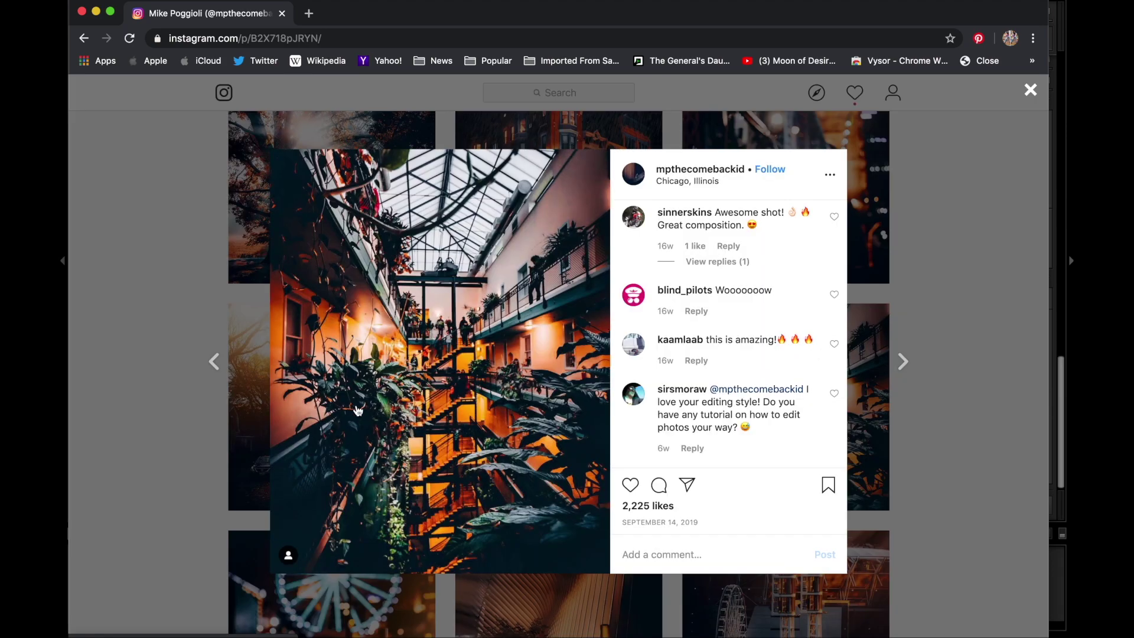
left_click(189, 391)
scroll(190, 391, "down", 5)
scroll(190, 391, "down", 5)
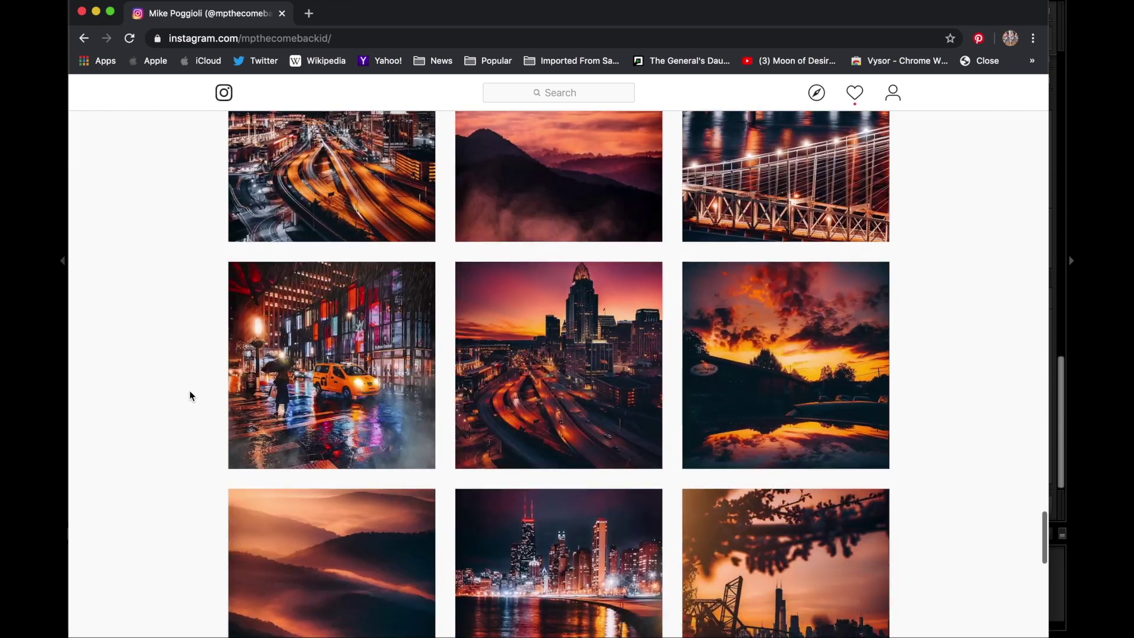
scroll(190, 394, "down", 8)
scroll(189, 395, "down", 5)
scroll(189, 394, "down", 1)
scroll(190, 395, "down", 5)
left_click(798, 387)
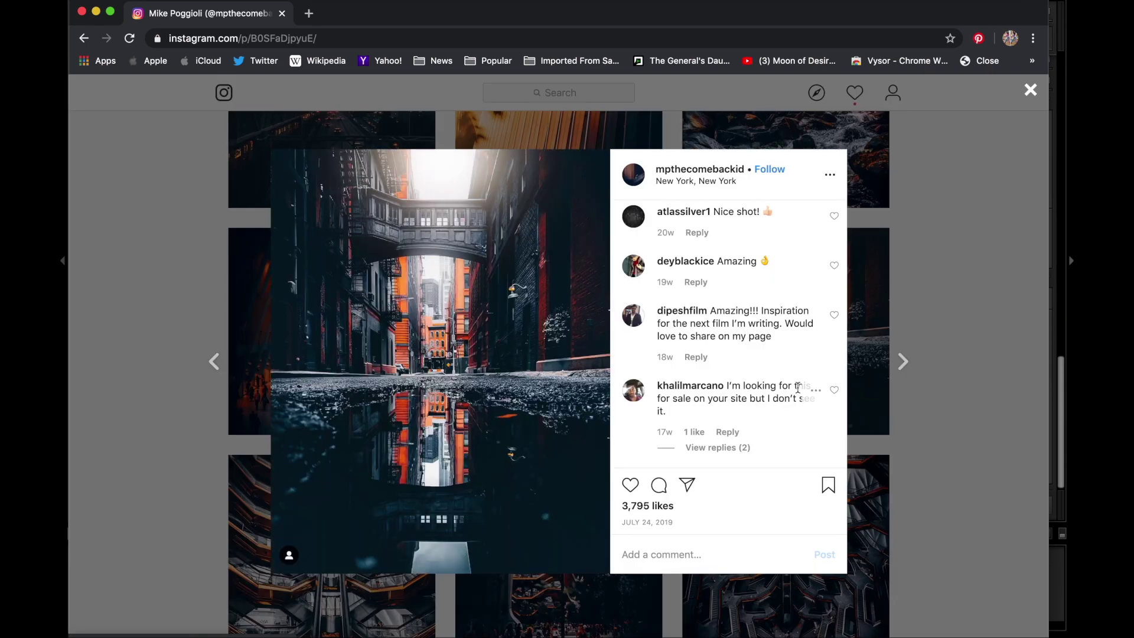
left_click(1030, 90)
scroll(441, 413, "down", 5)
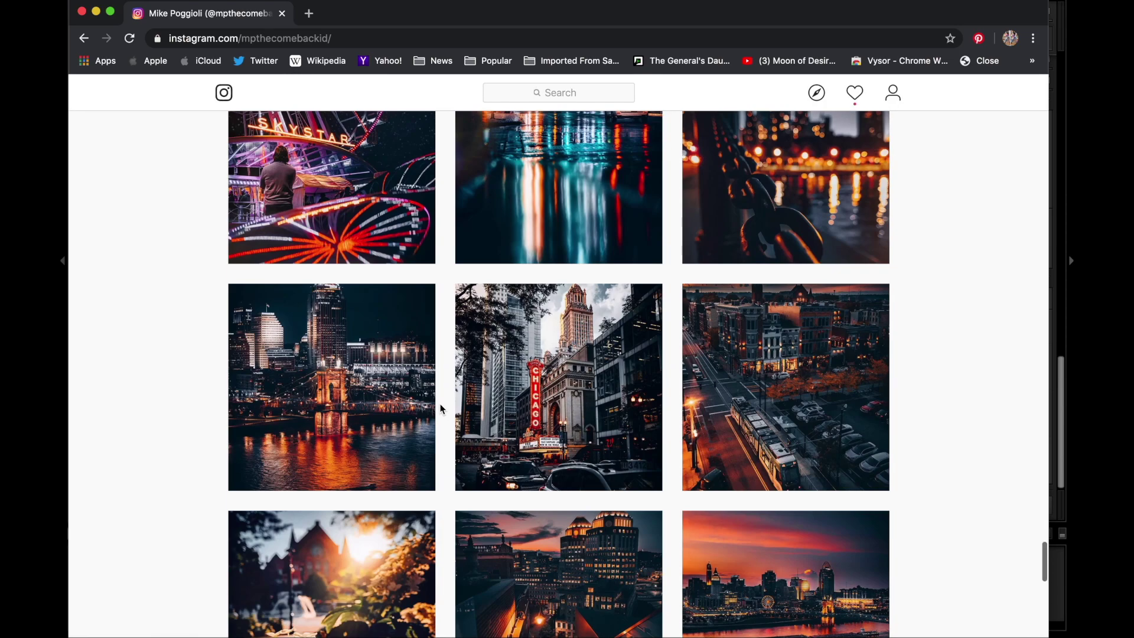
scroll(442, 408, "down", 5)
scroll(442, 408, "down", 2)
scroll(442, 408, "down", 1)
scroll(442, 409, "down", 3)
scroll(441, 408, "down", 8)
left_click(431, 391)
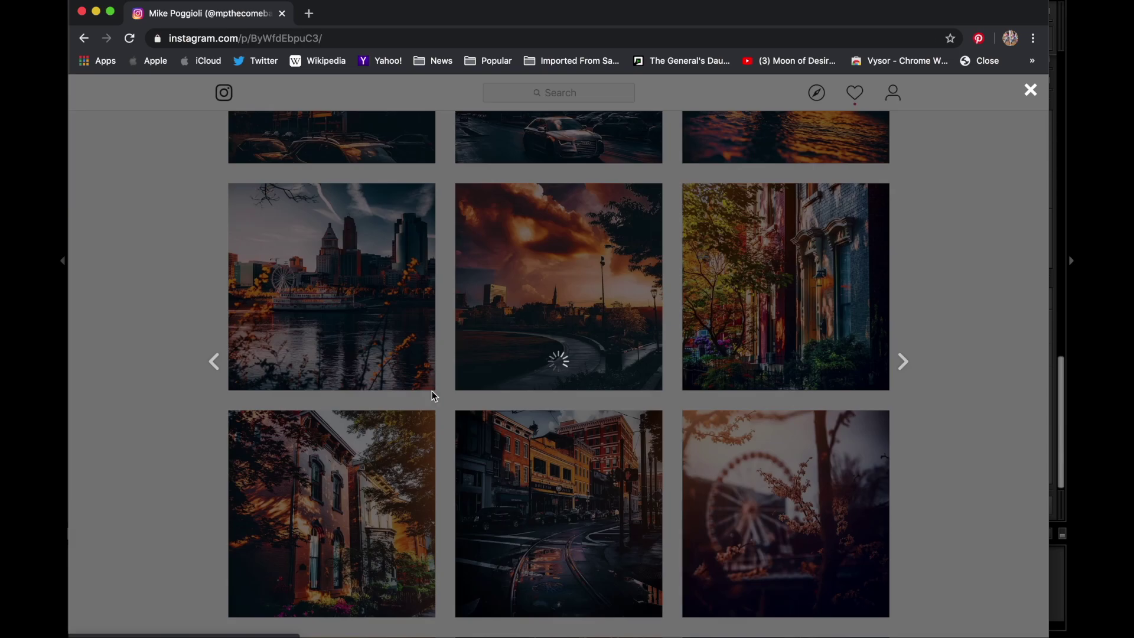
left_click(206, 414)
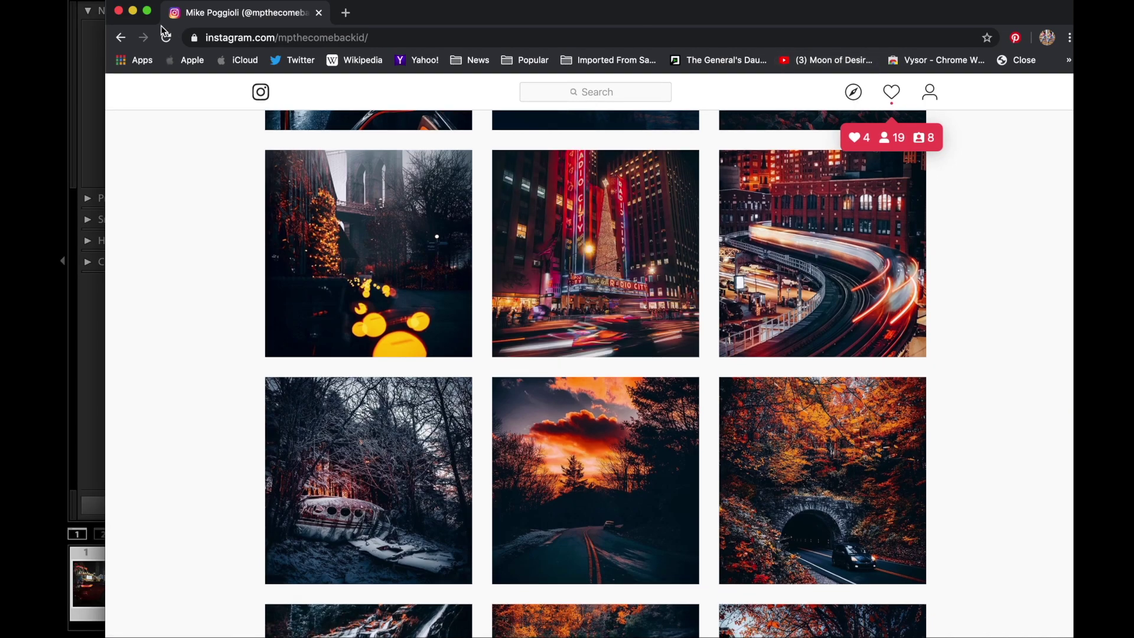
left_click(133, 12)
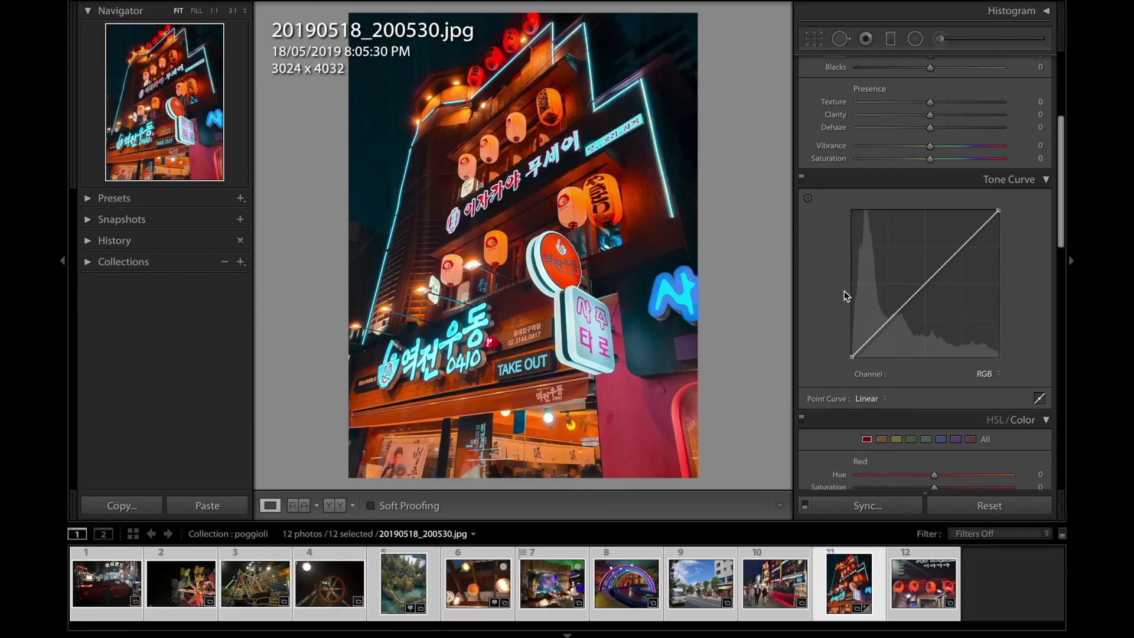
Build a custom RGB point curve with lifted blacks, lowered whites and added lower and midtone points
left_click_drag(853, 358, 851, 345)
left_click_drag(962, 248, 957, 240)
left_click(888, 312)
left_click(869, 335)
left_click_drag(998, 211, 956, 243)
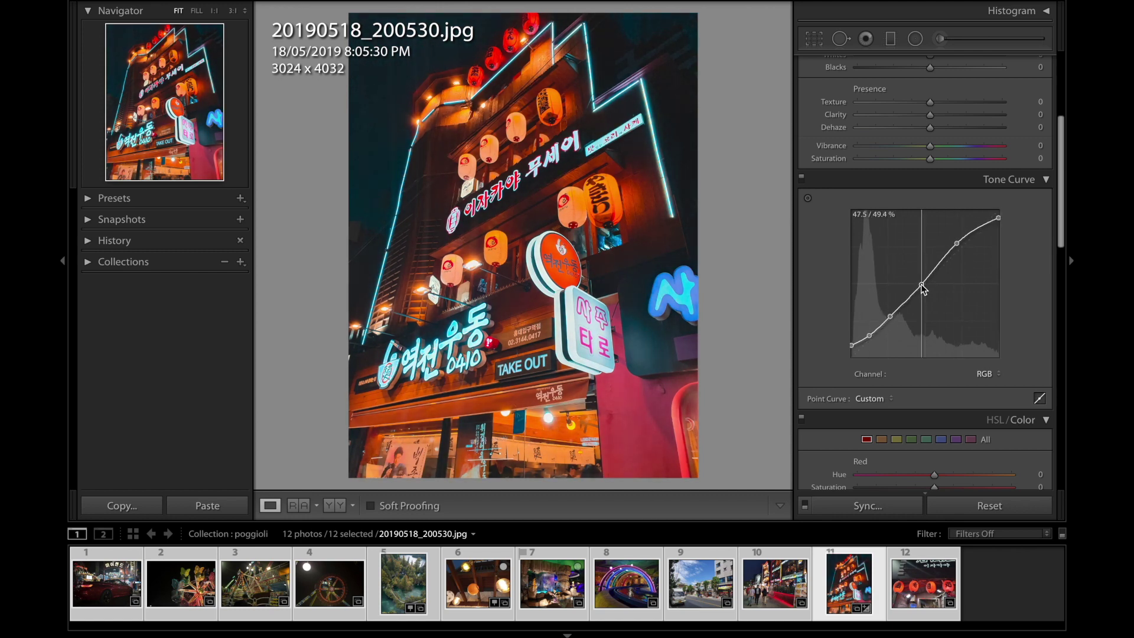
left_click(918, 285)
left_click_drag(956, 243, 955, 248)
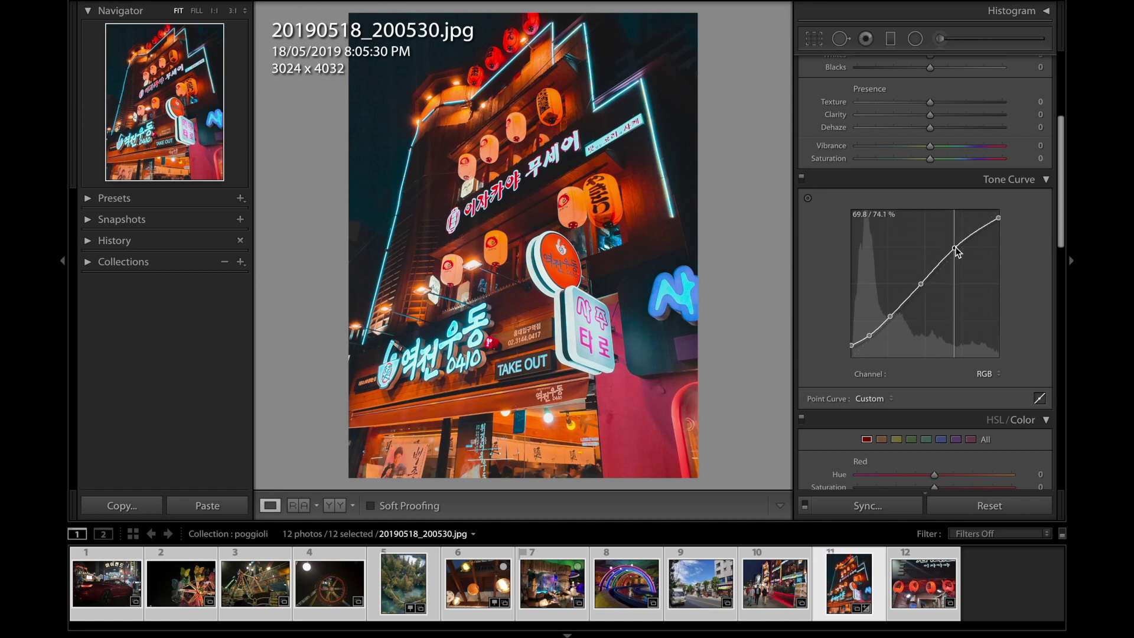
left_click_drag(890, 317, 888, 321)
left_click(868, 338)
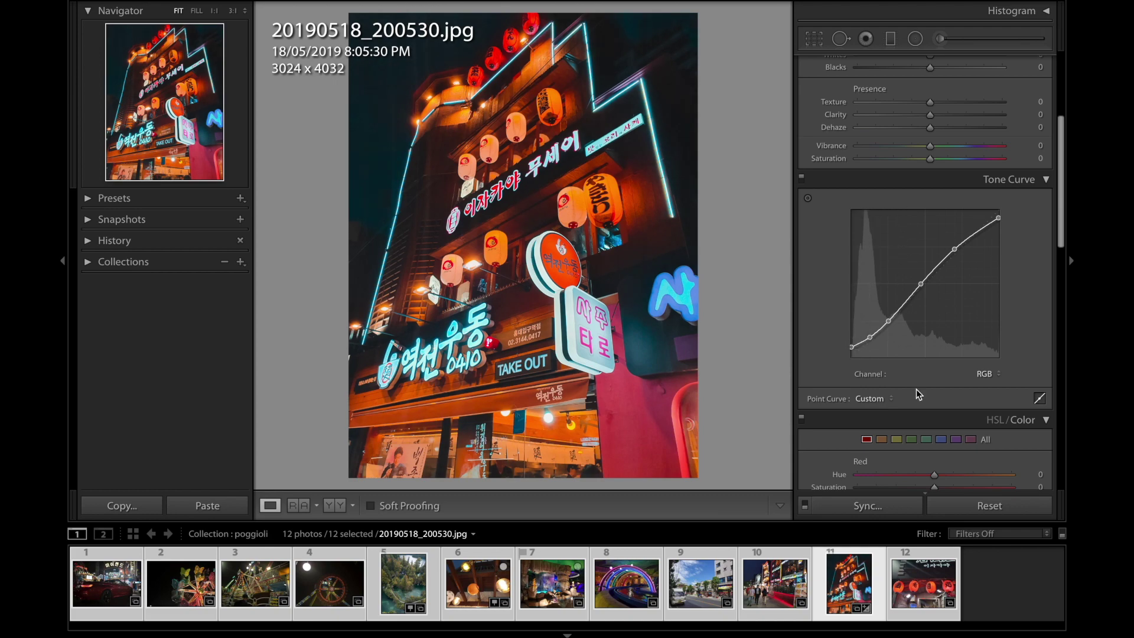
scroll(907, 371, "down", 5)
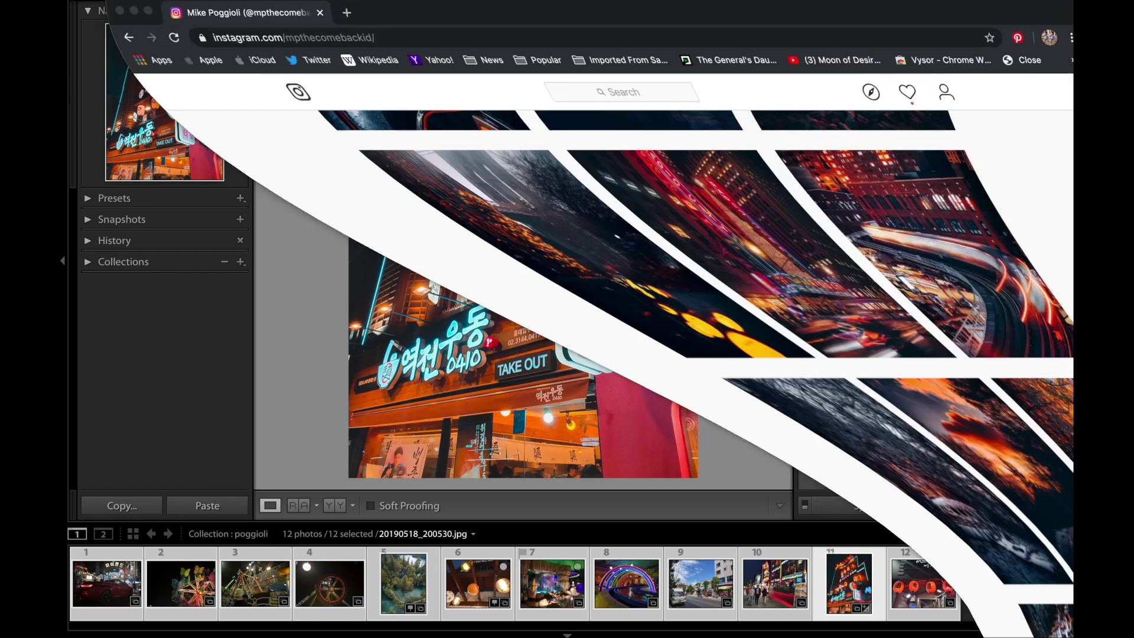
Set the Red HSL channel to Hue +17, Saturation -8 and Luminance +6
left_click(594, 313)
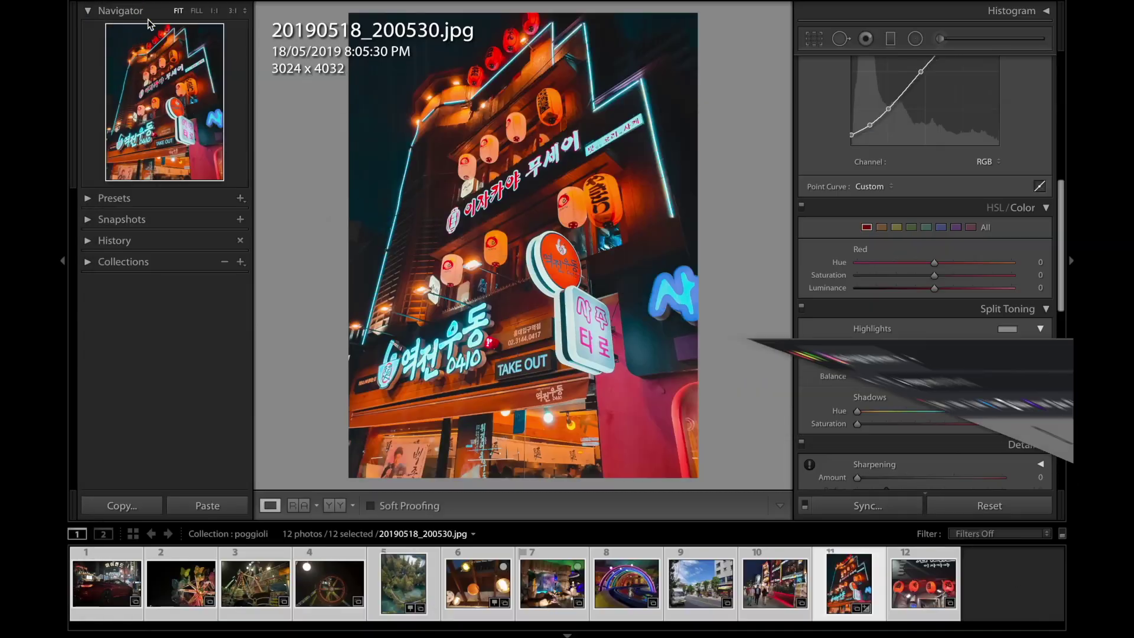
left_click(948, 145)
left_click_drag(933, 158, 927, 157)
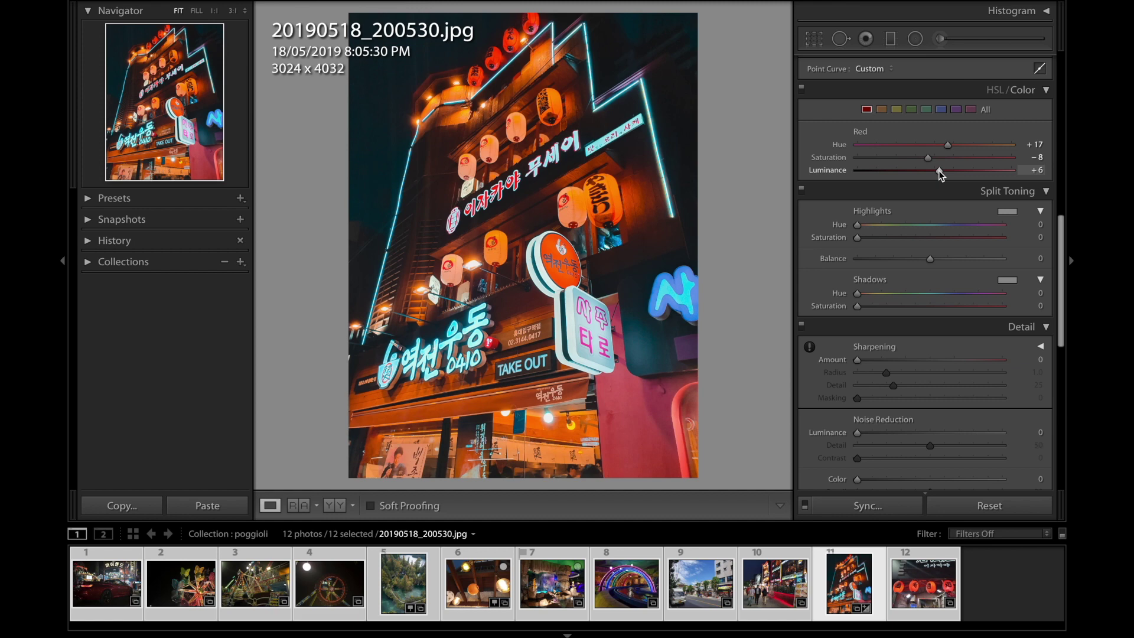
scroll(939, 171, "up", 5)
scroll(938, 170, "up", 5)
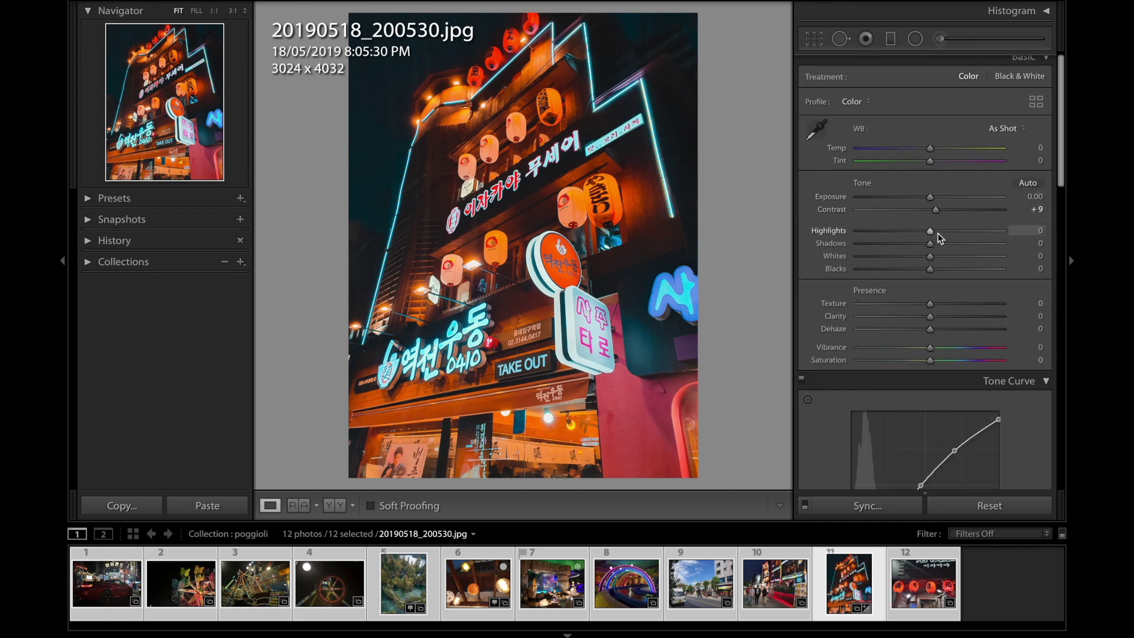
Raise Contrast to +15 and give the shadows a cool blue split-tone tint
scroll(939, 236, "up", 3)
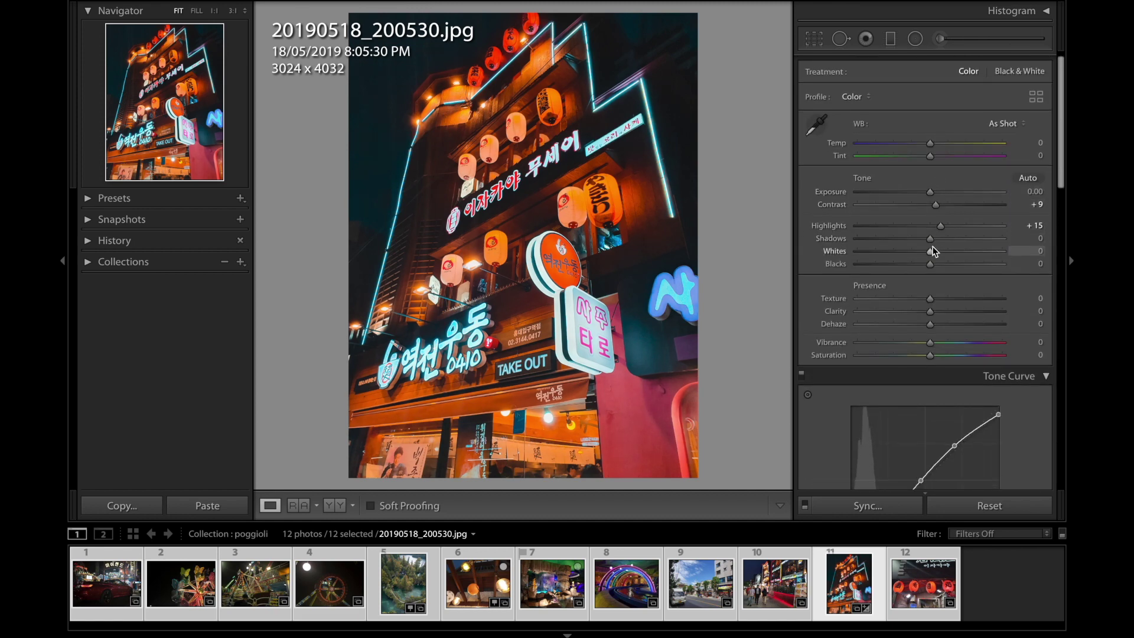
scroll(939, 242, "up", 2)
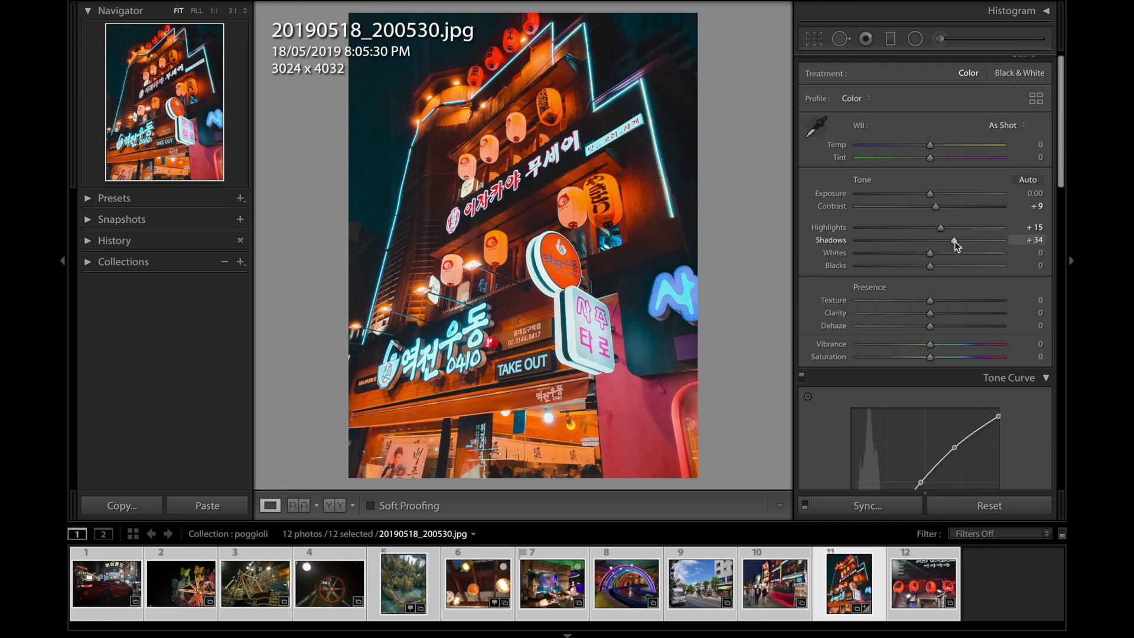
mouse_move(936, 207)
left_mouse_down()
mouse_move(943, 242)
mouse_move(898, 255)
left_mouse_up()
scroll(937, 230, "down", 1)
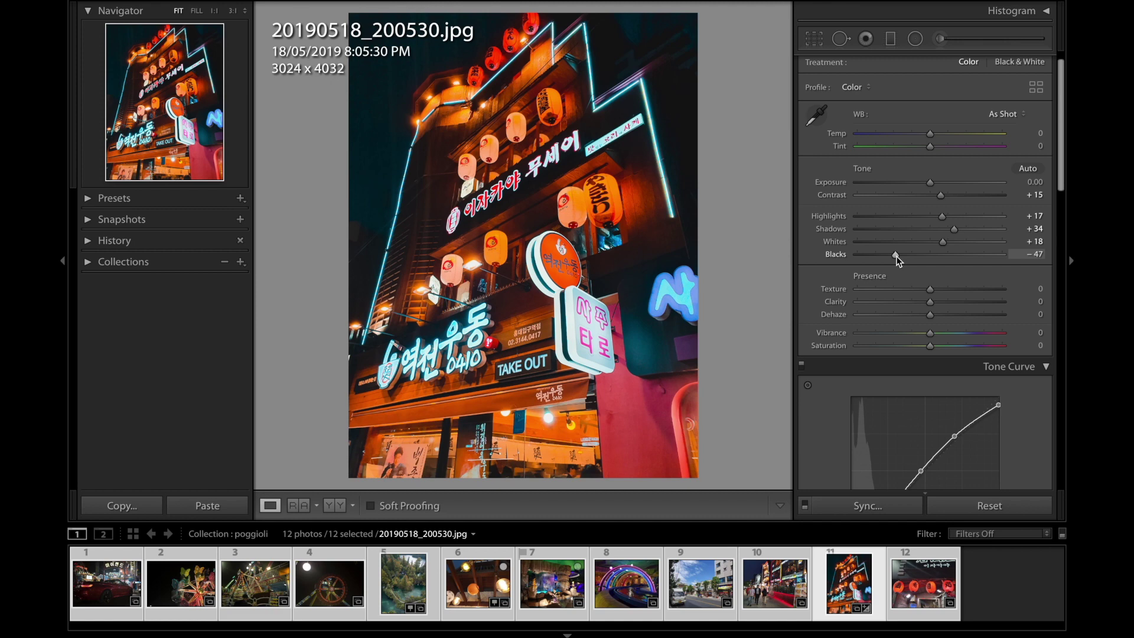
scroll(929, 323, "down", 5)
mouse_move(929, 353)
left_mouse_down()
mouse_move(965, 351)
mouse_move(950, 354)
left_mouse_up()
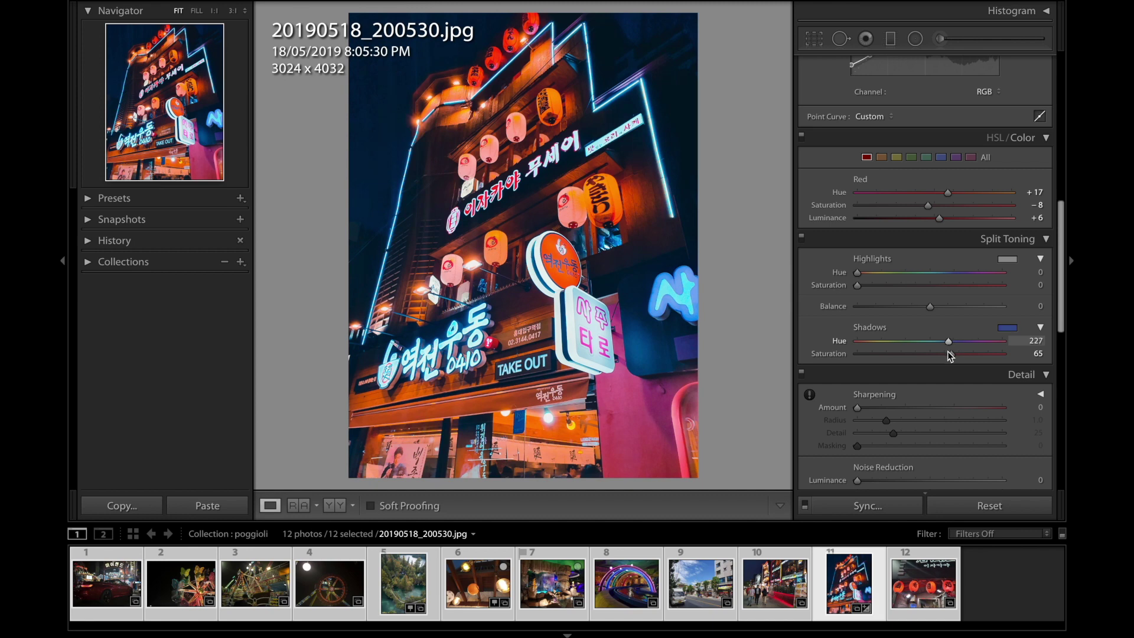
Split-tone shadows to hue 220, highlights to hue 223 with saturation 17, and balance +82
left_click_drag(948, 356, 946, 356)
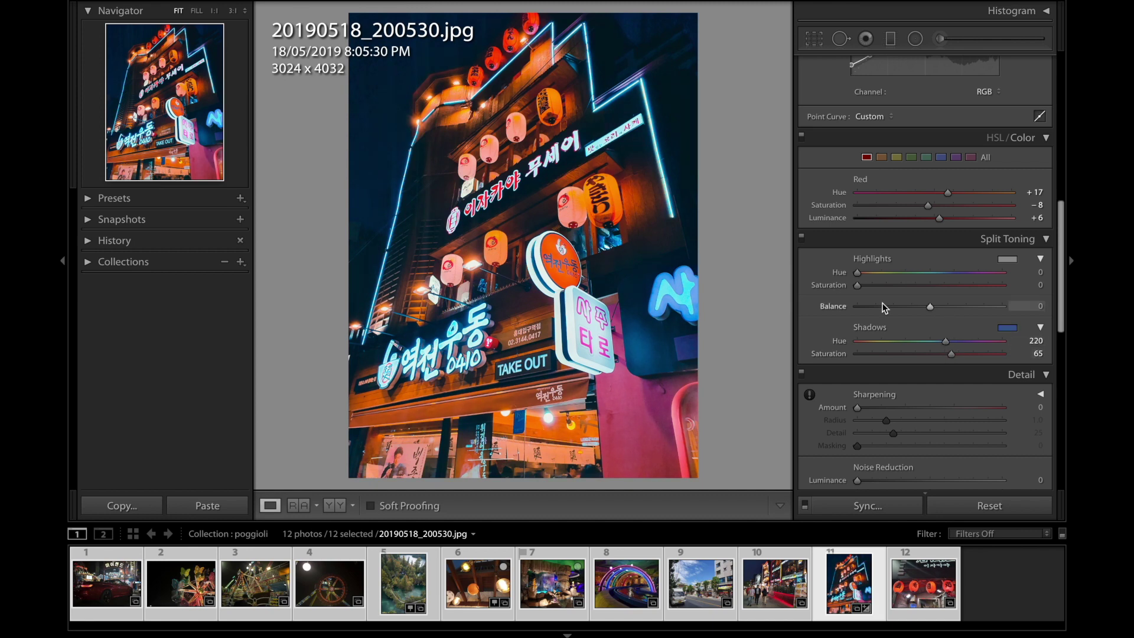
left_click_drag(857, 285, 951, 282)
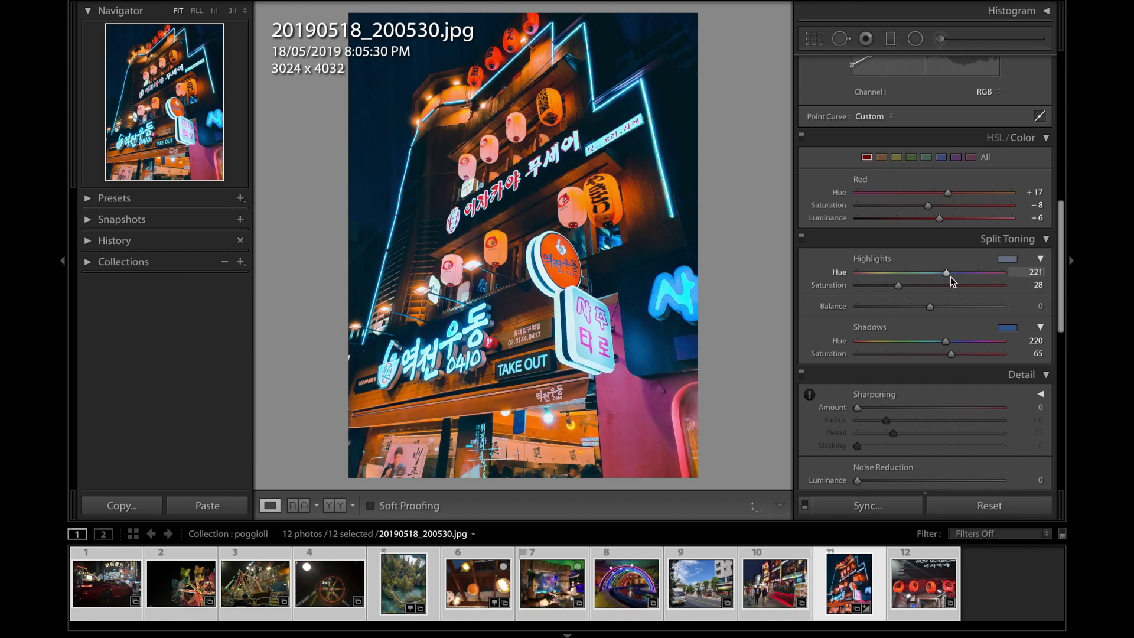
left_click(1035, 271)
type("223")
key("Return")
left_click(911, 286)
left_click(881, 286)
left_click_drag(930, 306, 991, 306)
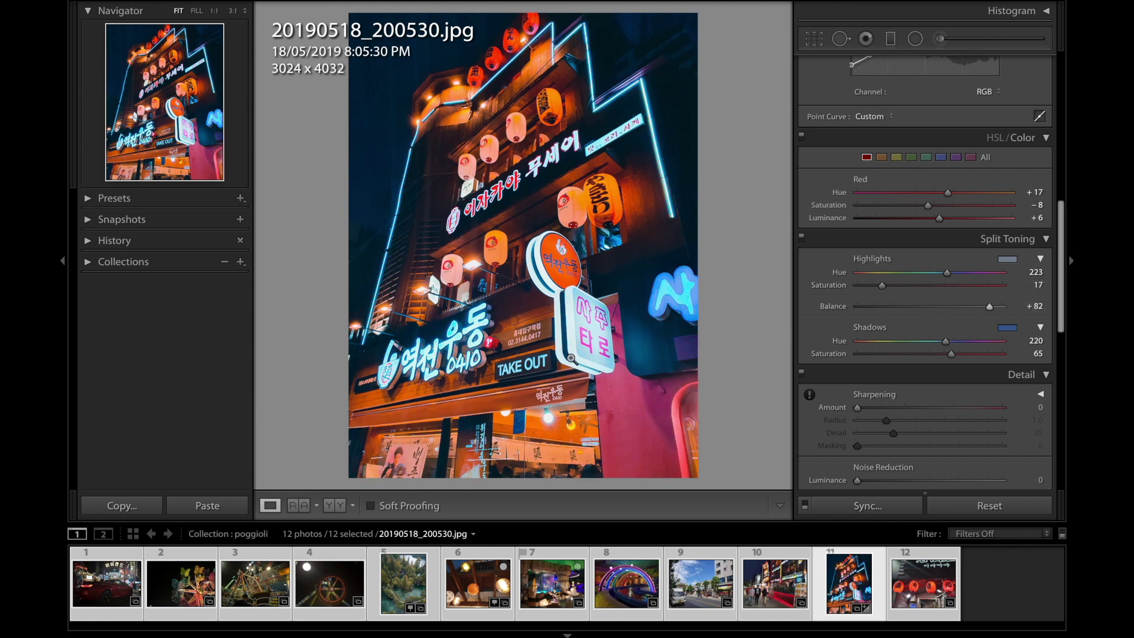
left_click(115, 505)
Paste the copied look onto the fairground ride photo and set Blues to Hue about -41, Saturation -100
left_click(490, 525)
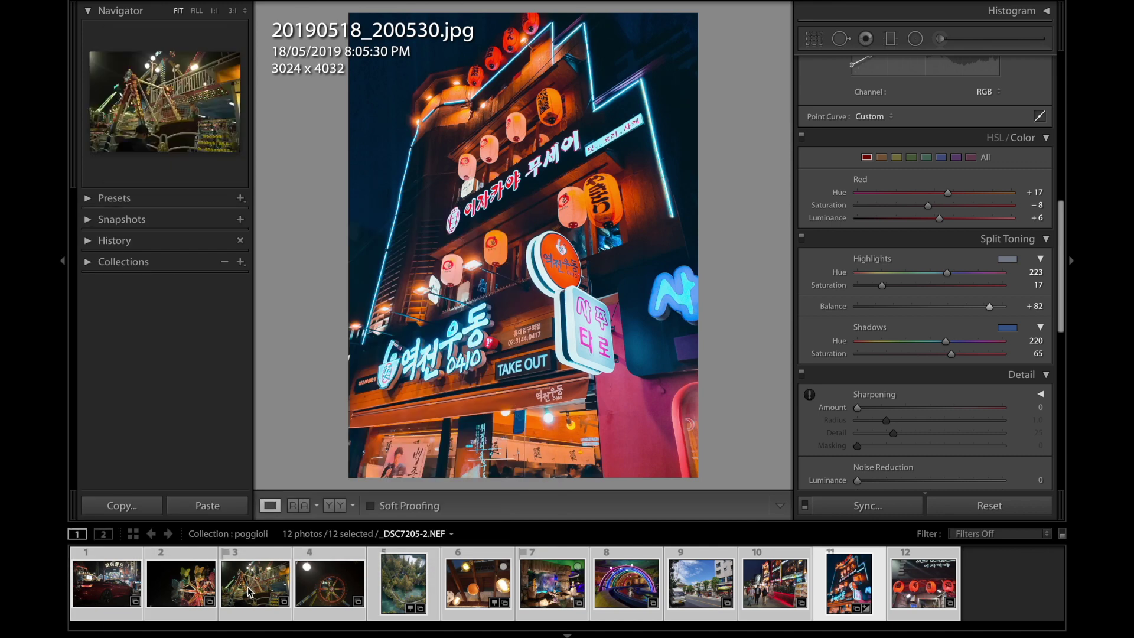
left_click(255, 584)
left_click(208, 506)
left_click(940, 157)
left_click_drag(934, 205, 862, 205)
left_click_drag(934, 217, 915, 218)
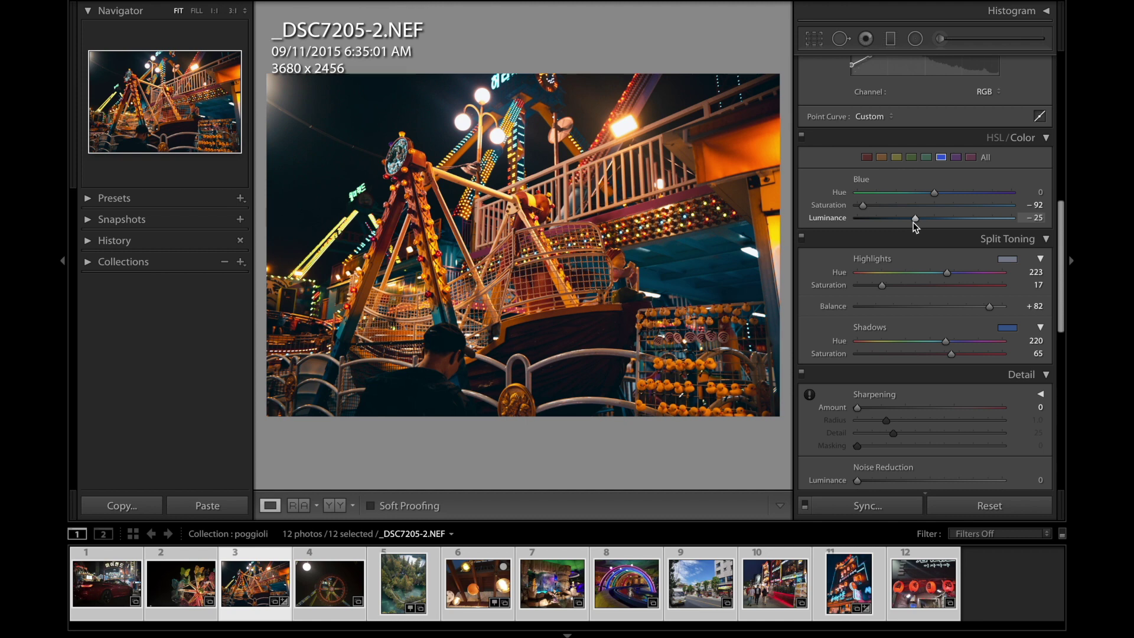
left_click_drag(910, 192, 842, 207)
double_click(915, 218)
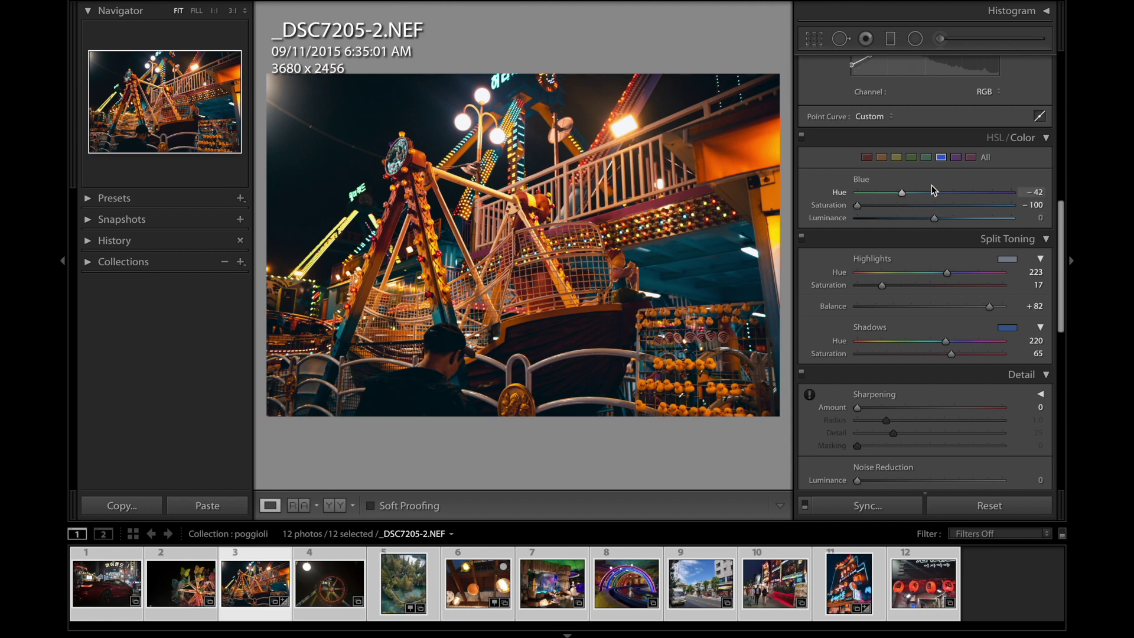
Shift Aqua hue to about +39, set Yellow to Hue -57, Sat -36, Lum +9, and copy the settings
left_click(926, 161)
mouse_move(934, 193)
left_mouse_down()
mouse_move(963, 194)
mouse_move(856, 206)
left_mouse_up()
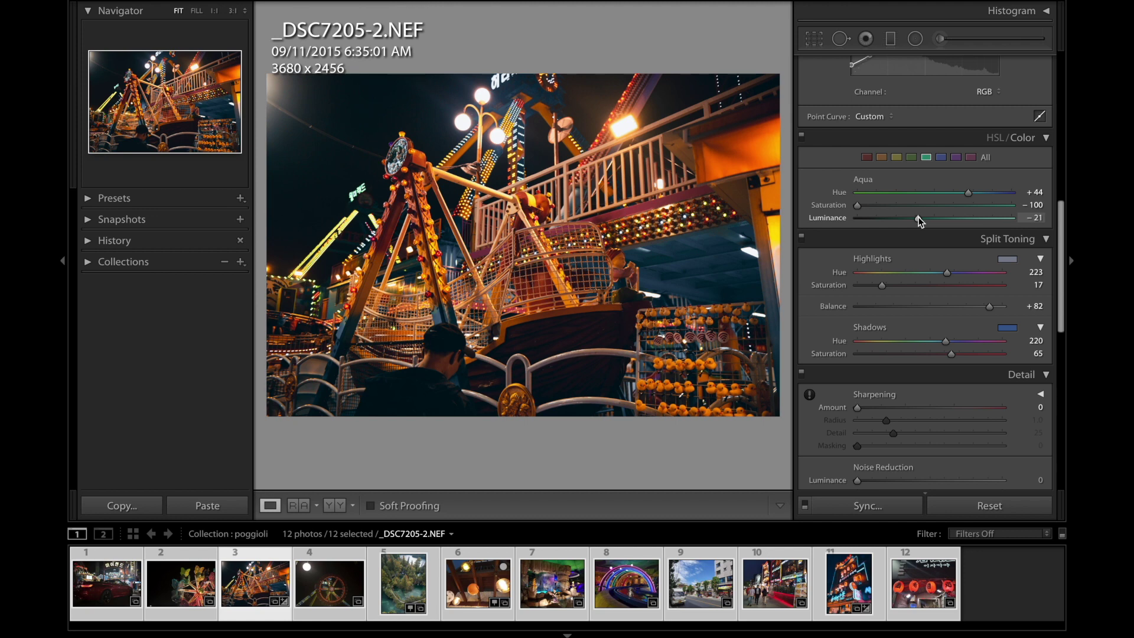
left_click(896, 156)
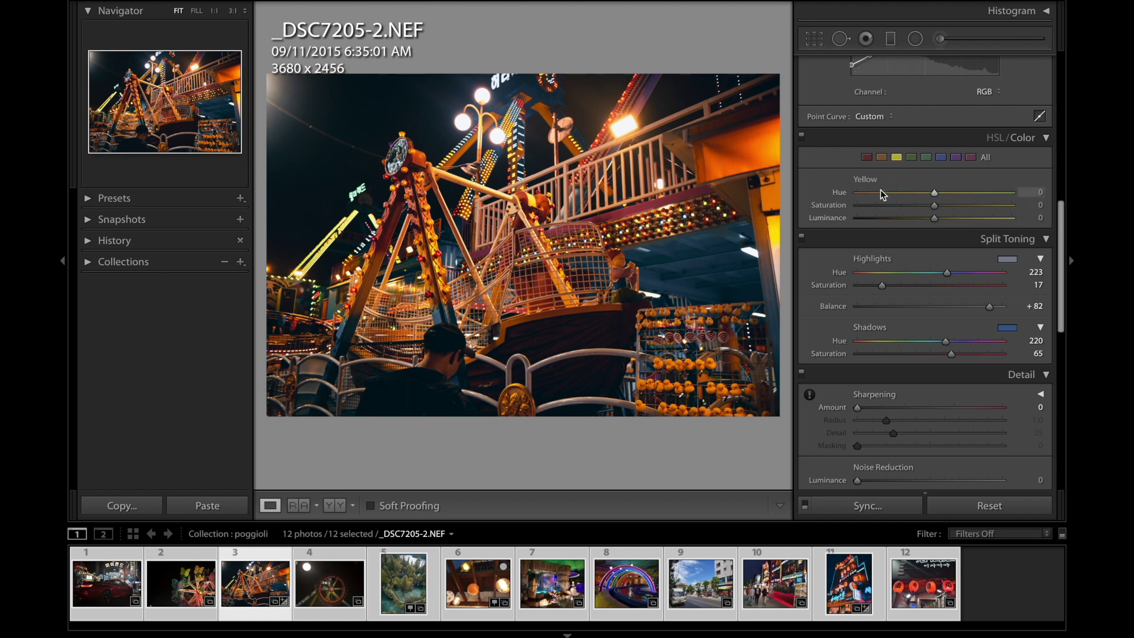
left_click_drag(936, 218, 943, 218)
left_click(115, 505)
left_click(489, 528)
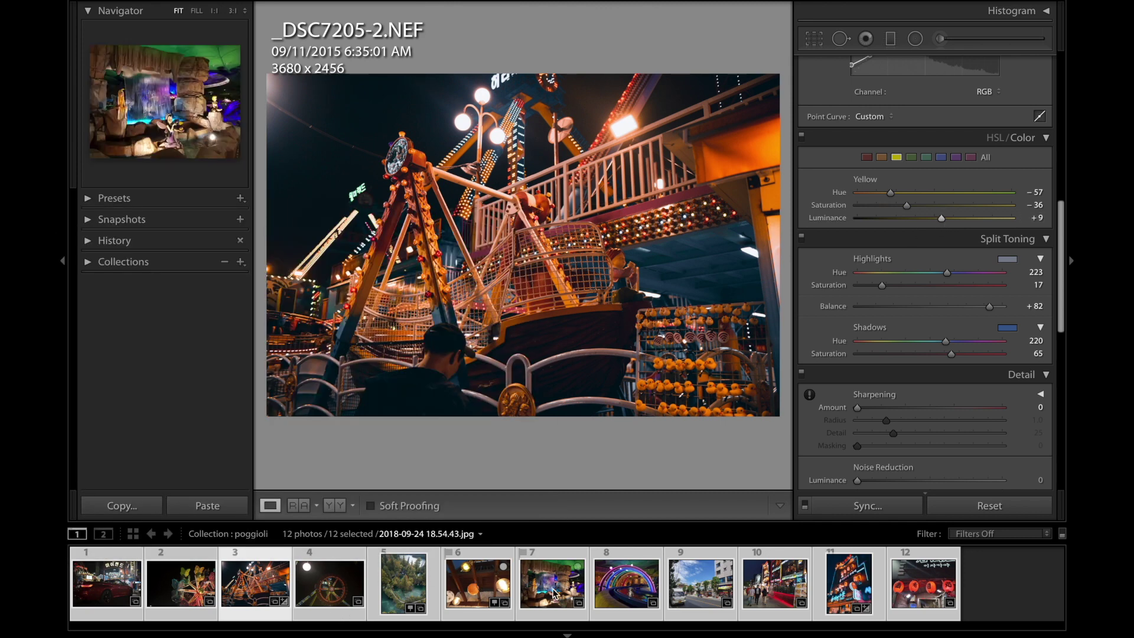
left_click(626, 581)
Paste the look onto the rainbow arches photo, ease Yellow Saturation to -21, and set Orange to -20/+8/+20
left_click(208, 505)
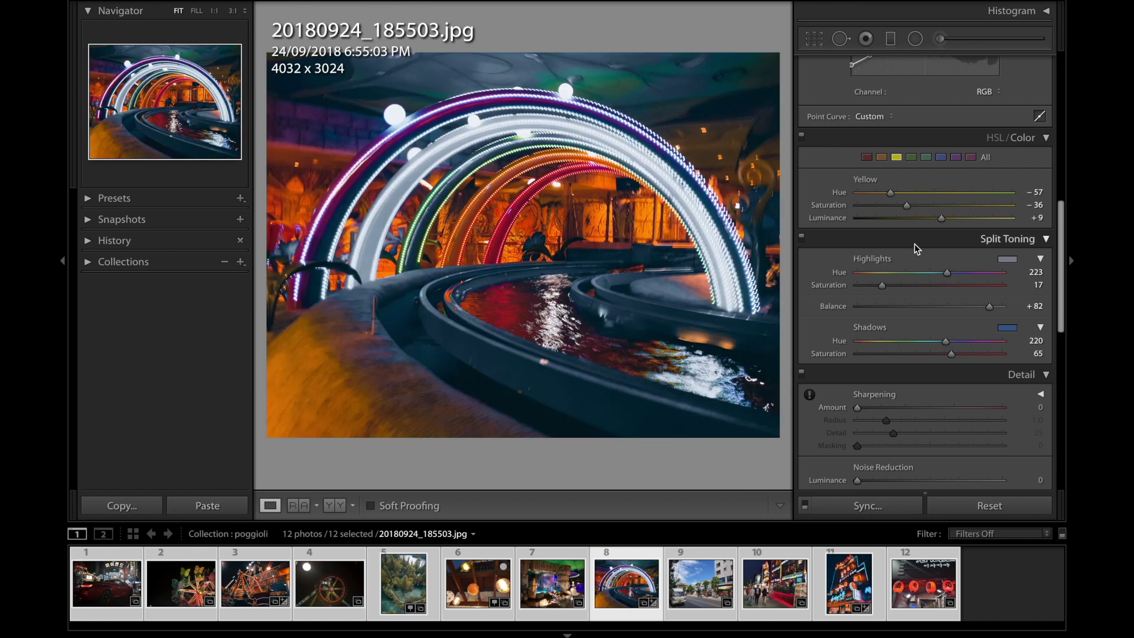
left_click_drag(907, 205, 918, 204)
left_click(881, 157)
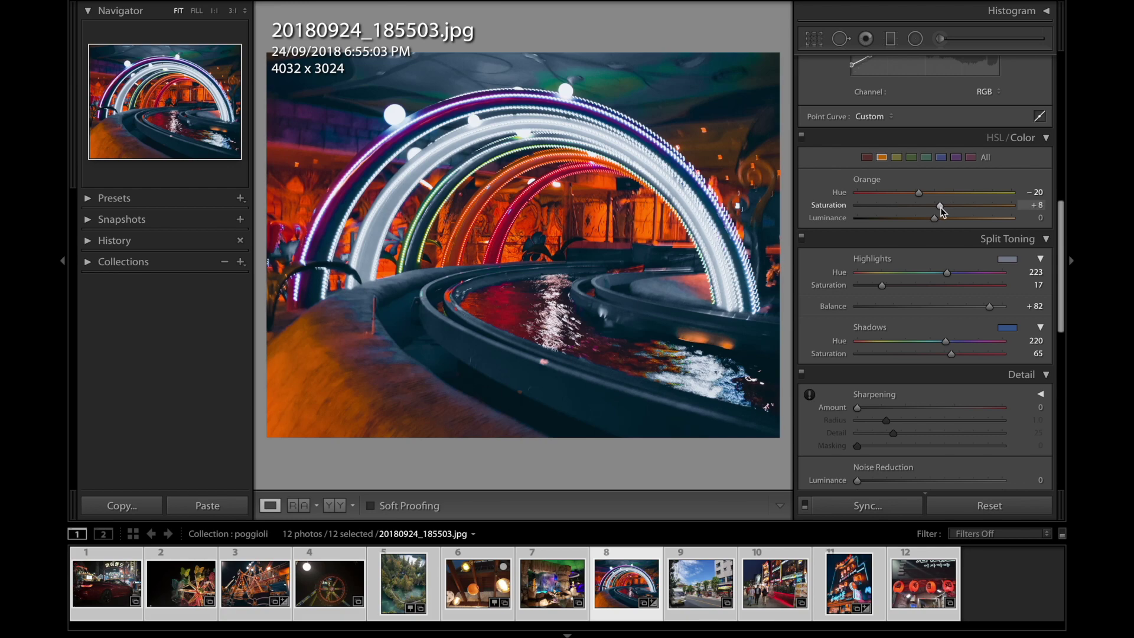
left_click_drag(940, 206, 952, 219)
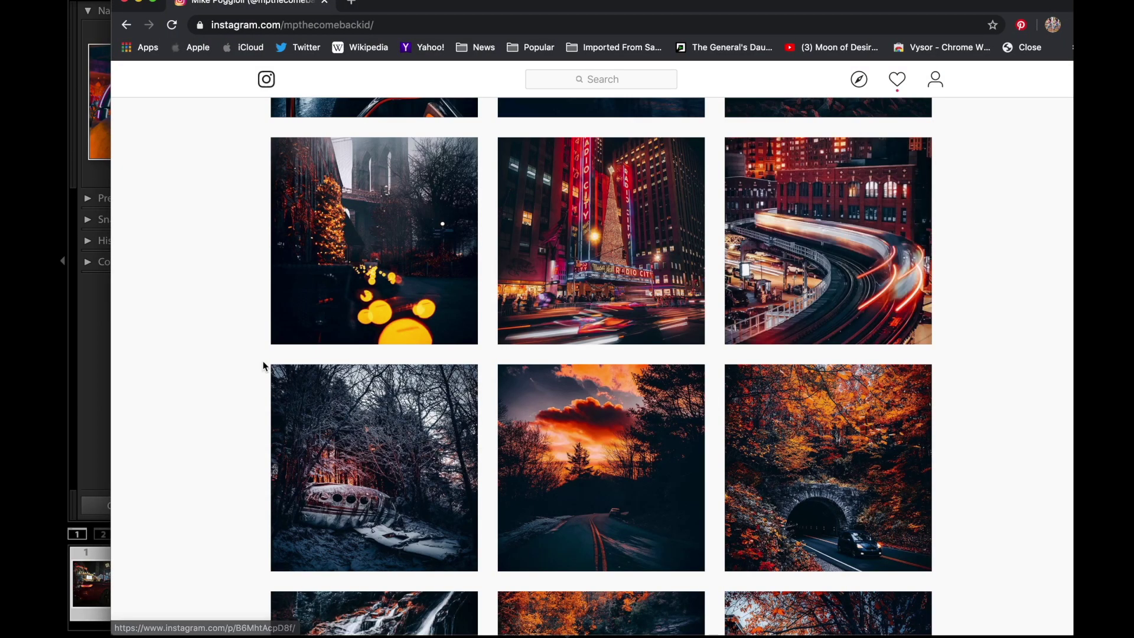
Browse the Instagram profile and open a Chicago train post for reference
scroll(498, 374, "down", 4)
scroll(500, 366, "up", 4)
scroll(500, 359, "up", 4)
left_click(824, 454)
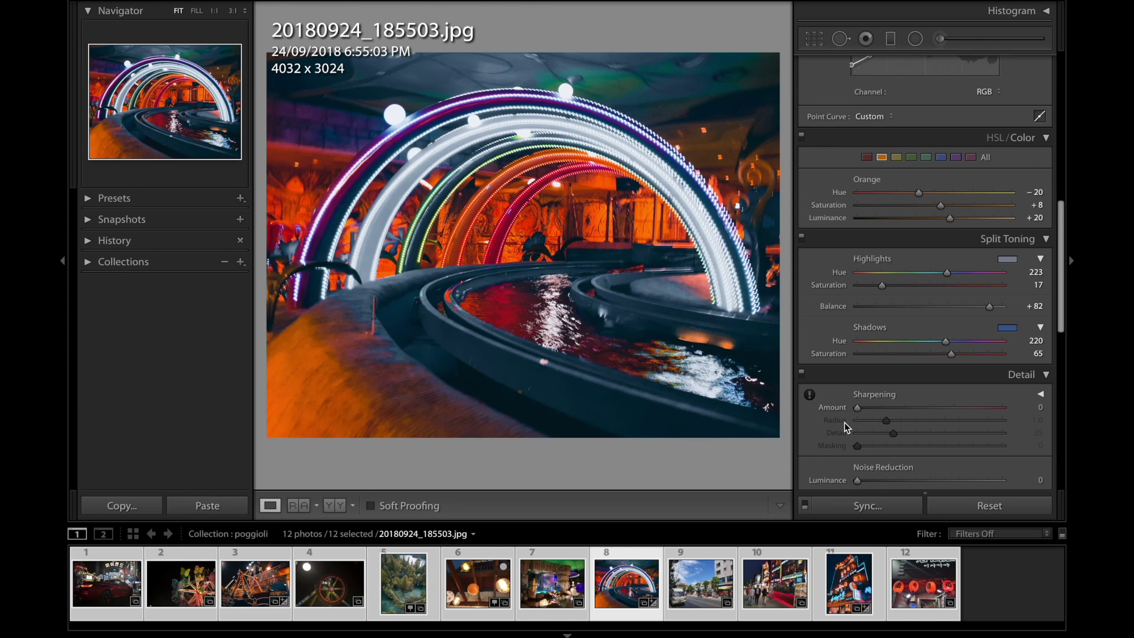
Shift Orange hue slightly toward red and set Reds to Hue +16, Saturation +16, Luminance -13
left_click_drag(919, 193, 916, 194)
left_click(866, 157)
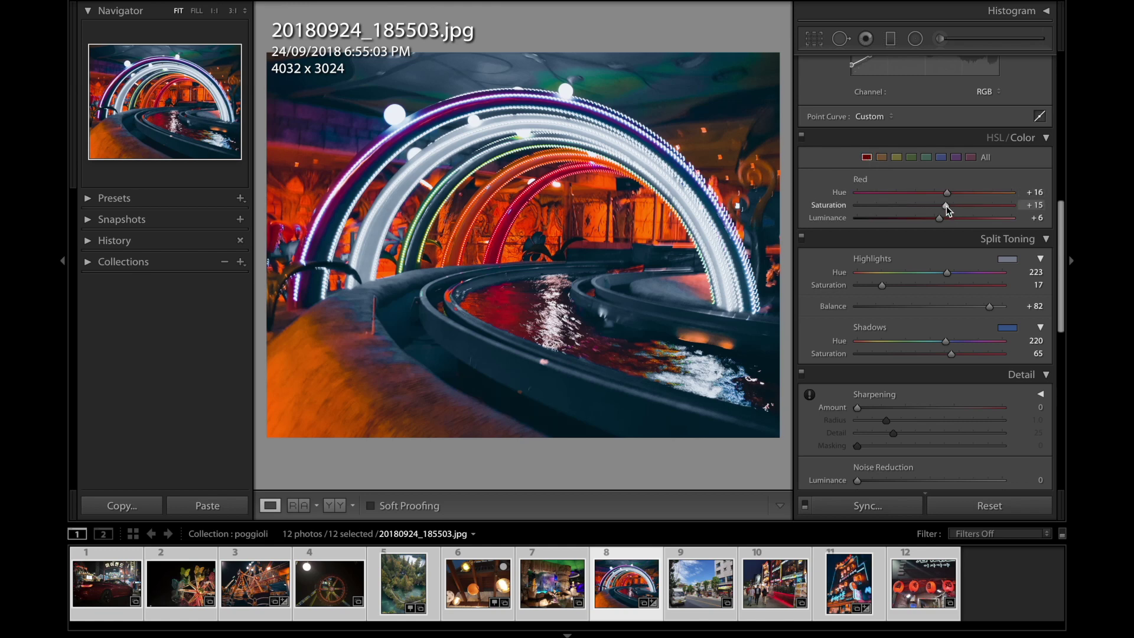
left_click_drag(939, 215, 925, 222)
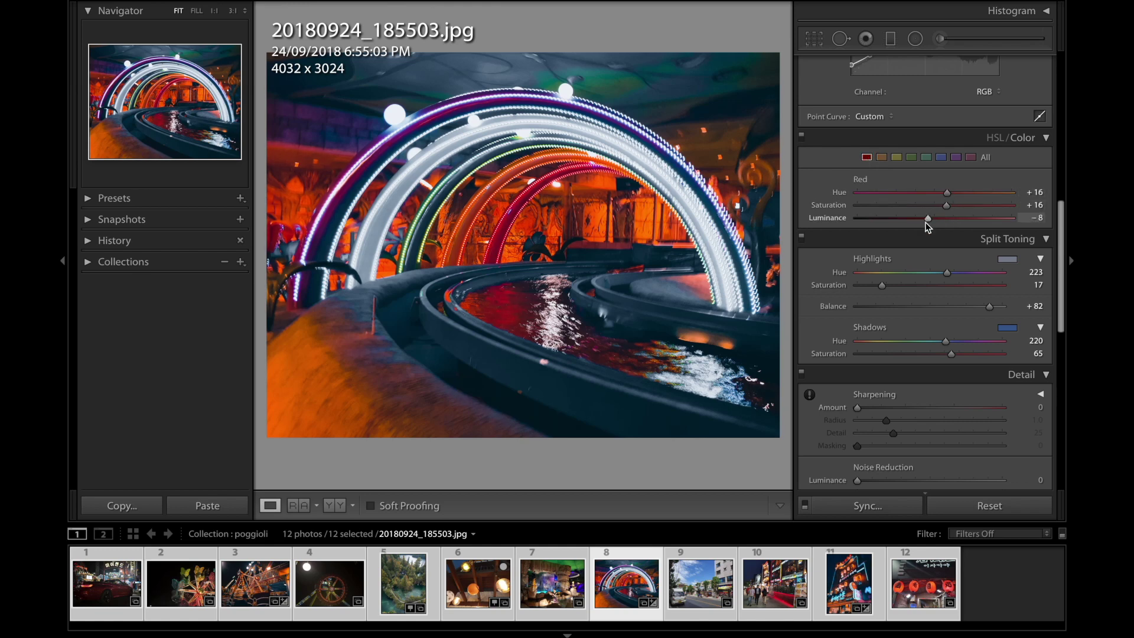
Copy the arches photo's develop settings and paste them onto the red lanterns photo
left_click(130, 510)
left_click(488, 524)
left_click(857, 598)
left_click(923, 584)
left_click(207, 507)
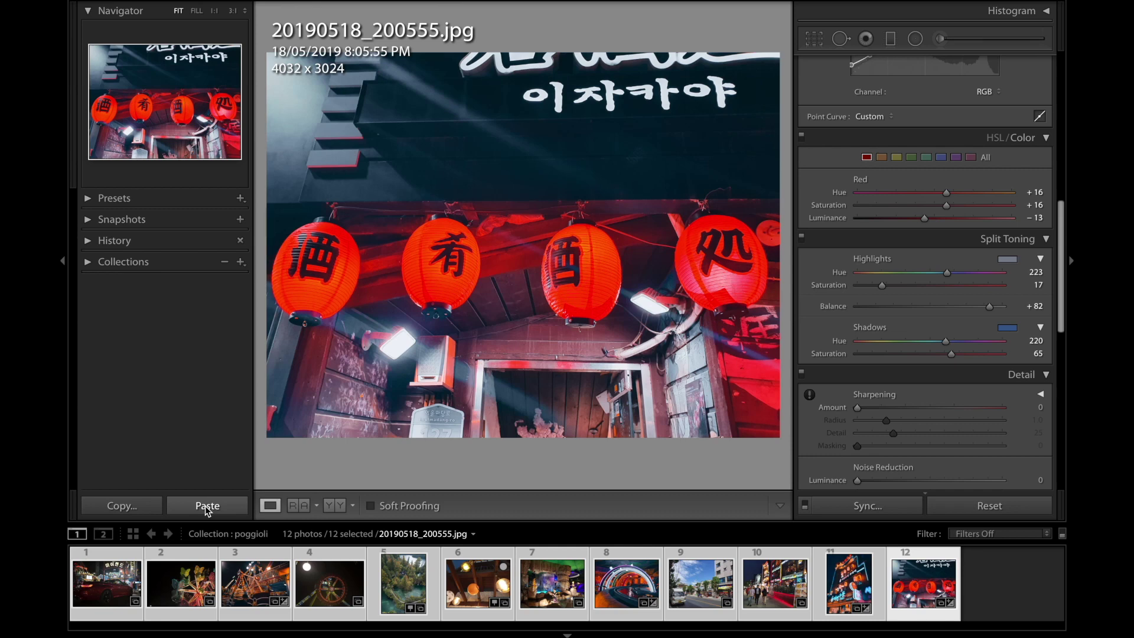
Copy the current develop settings and paste them onto the forest waterfall photo
left_click(130, 506)
left_click(488, 524)
left_click(404, 582)
left_click(206, 506)
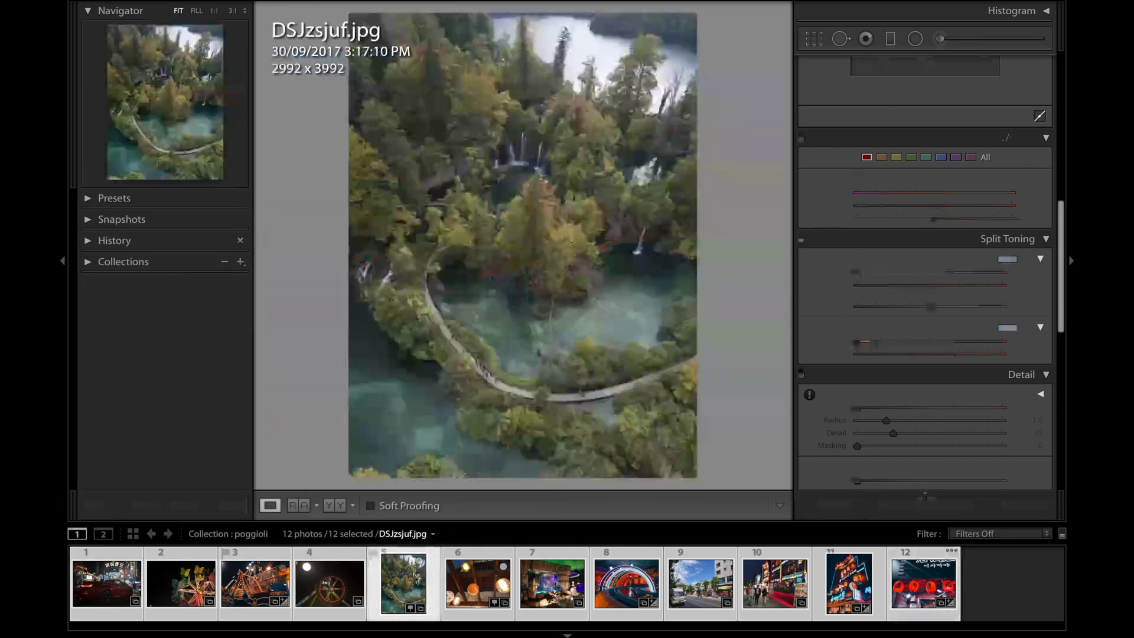
Shift Green hue to +100, brighten greens slightly, and add Clarity +14 and Dehaze +19
left_click(911, 157)
left_click_drag(934, 193, 1055, 191)
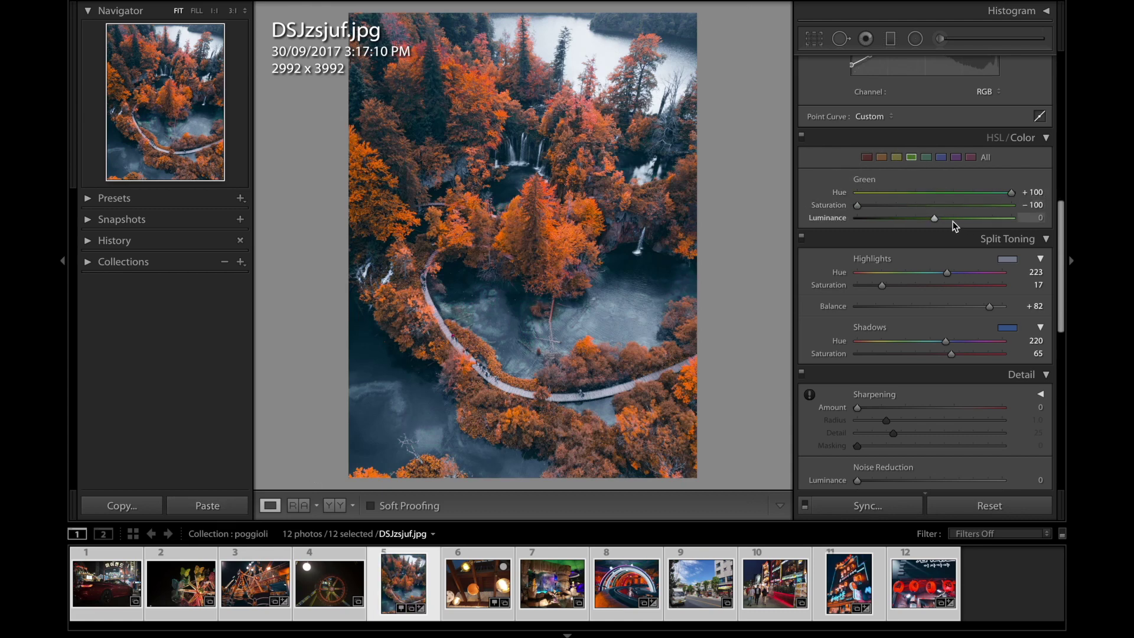
left_click_drag(942, 219, 944, 220)
scroll(939, 212, "up", 10)
scroll(927, 203, "down", 2)
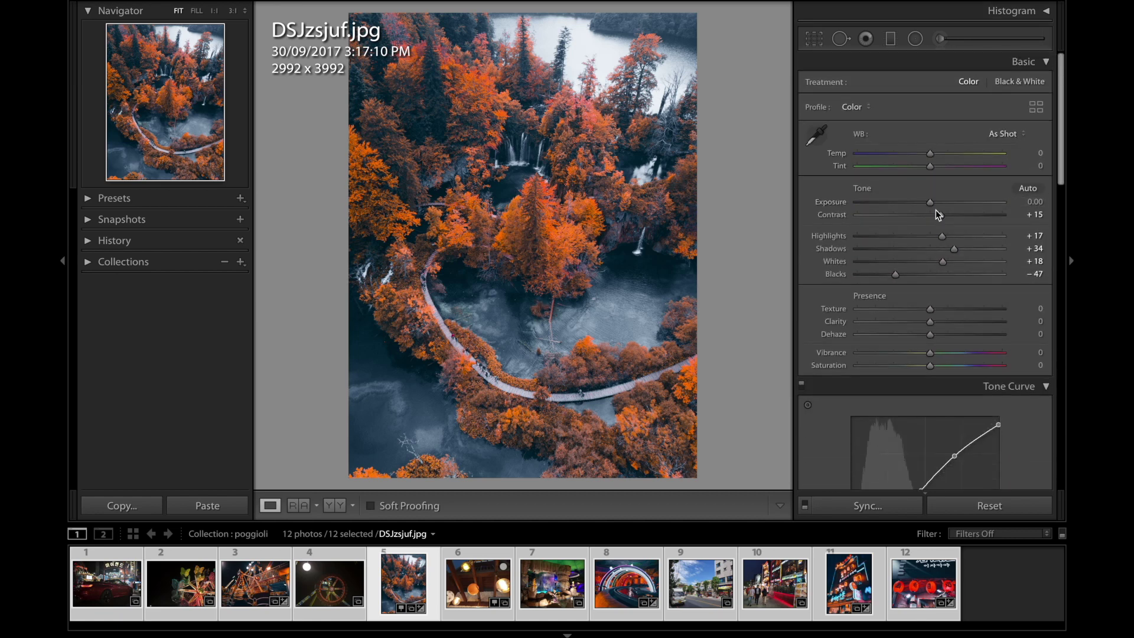
left_click(944, 334)
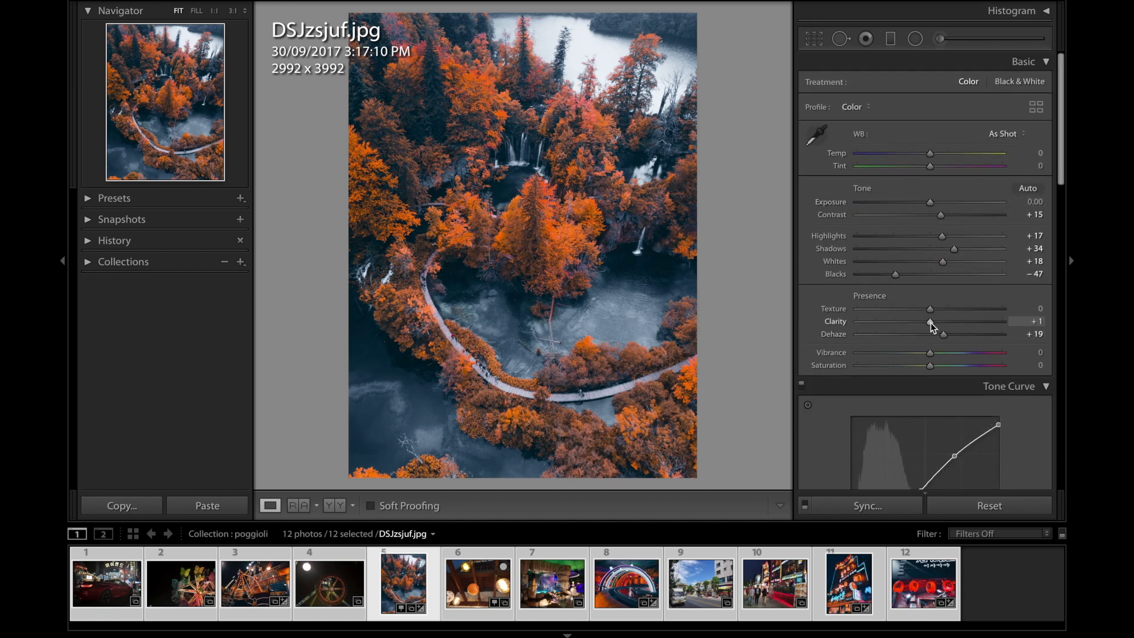
Copy the forest photo's settings and paste them onto the orange lanterns photo
left_click(122, 505)
left_click(490, 525)
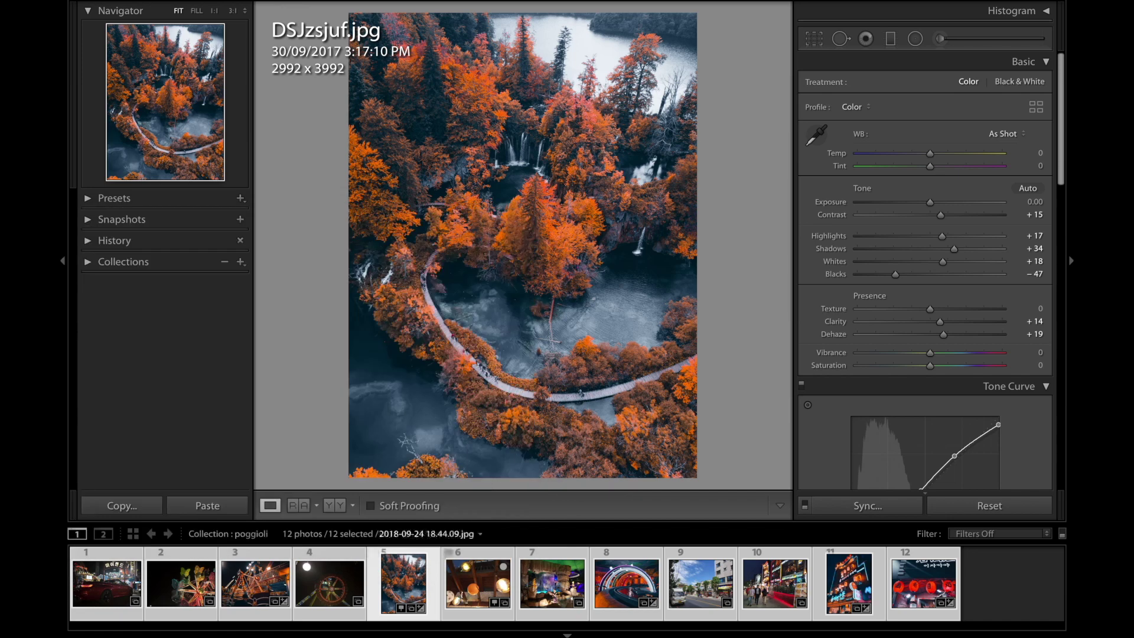
key("Right")
left_click(205, 508)
Lower Exposure to -0.35, lift the upper tone curve, and paste the look onto _DSC7197.NEF
left_click_drag(929, 201, 924, 203)
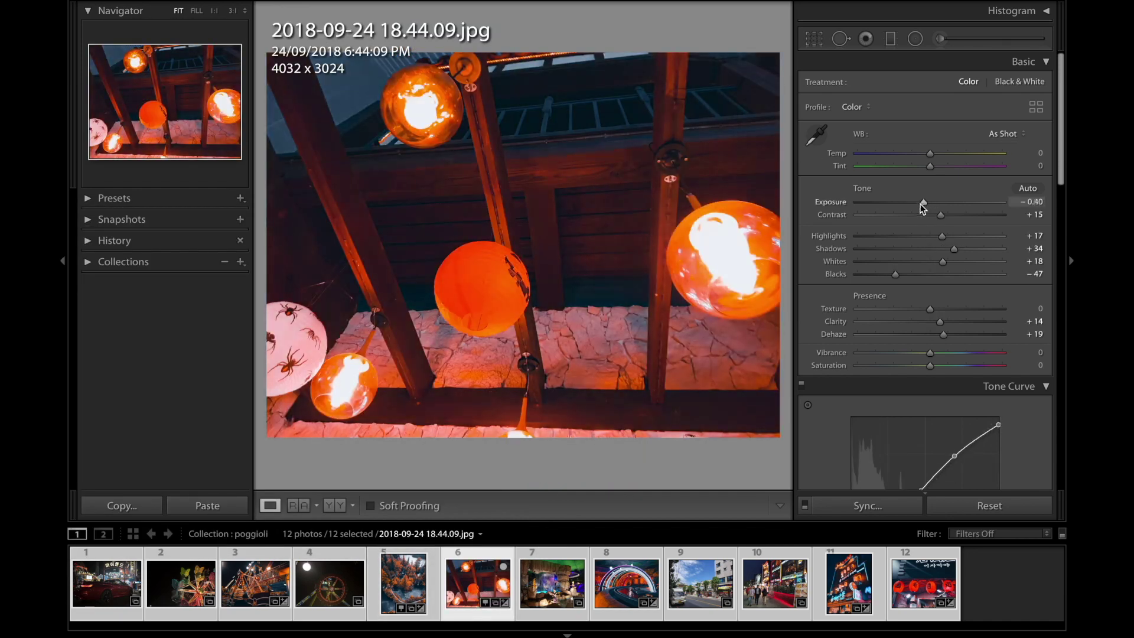
scroll(944, 244, "down", 5)
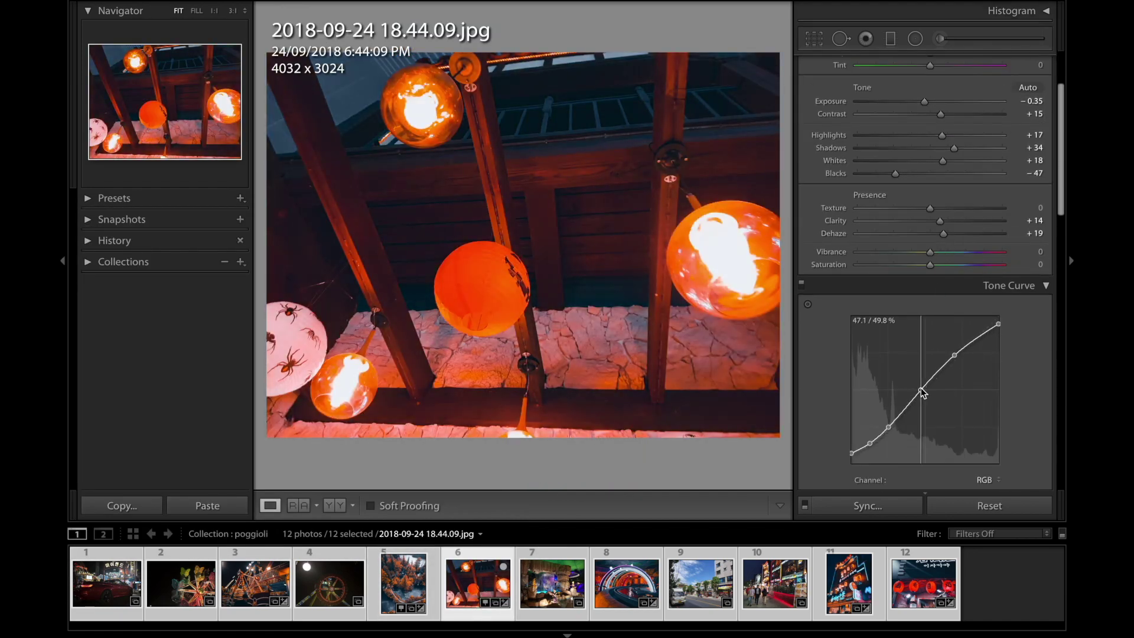
left_click_drag(954, 355, 954, 351)
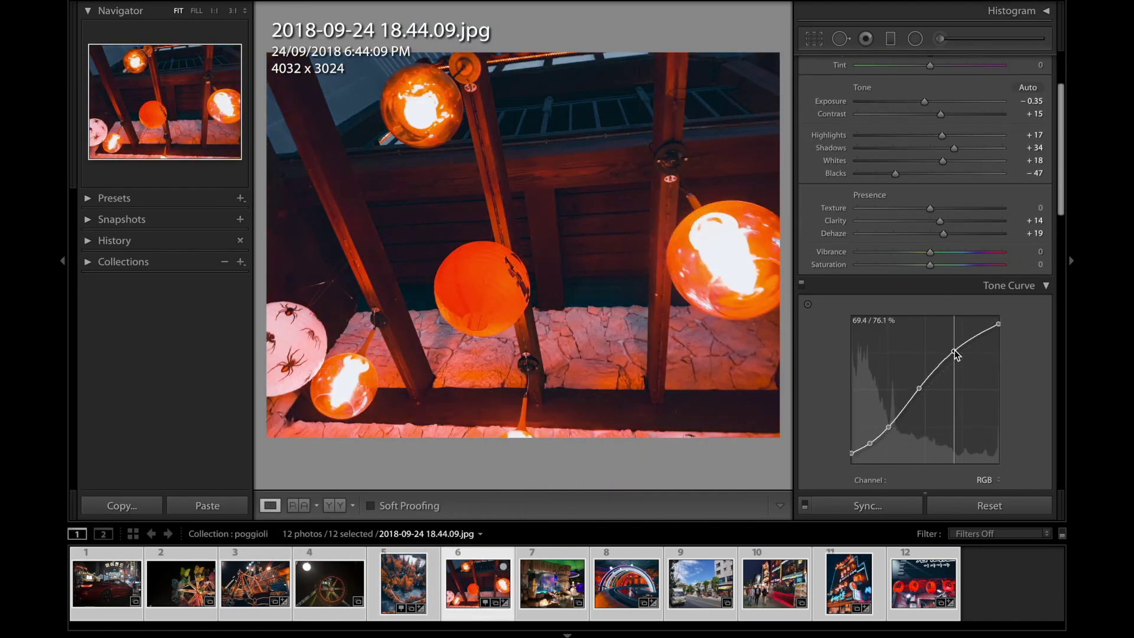
left_click(122, 505)
key("Return")
Paste the copied grade onto the red-car photo and reset its Exposure to 0
left_click(106, 581)
left_click(207, 505)
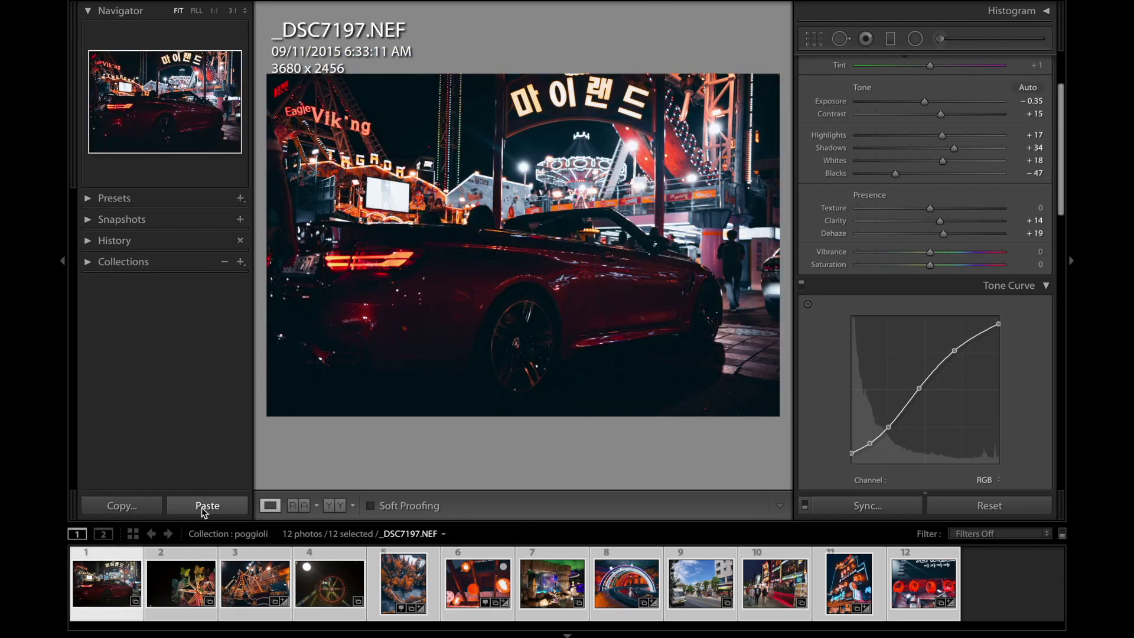
double_click(924, 102)
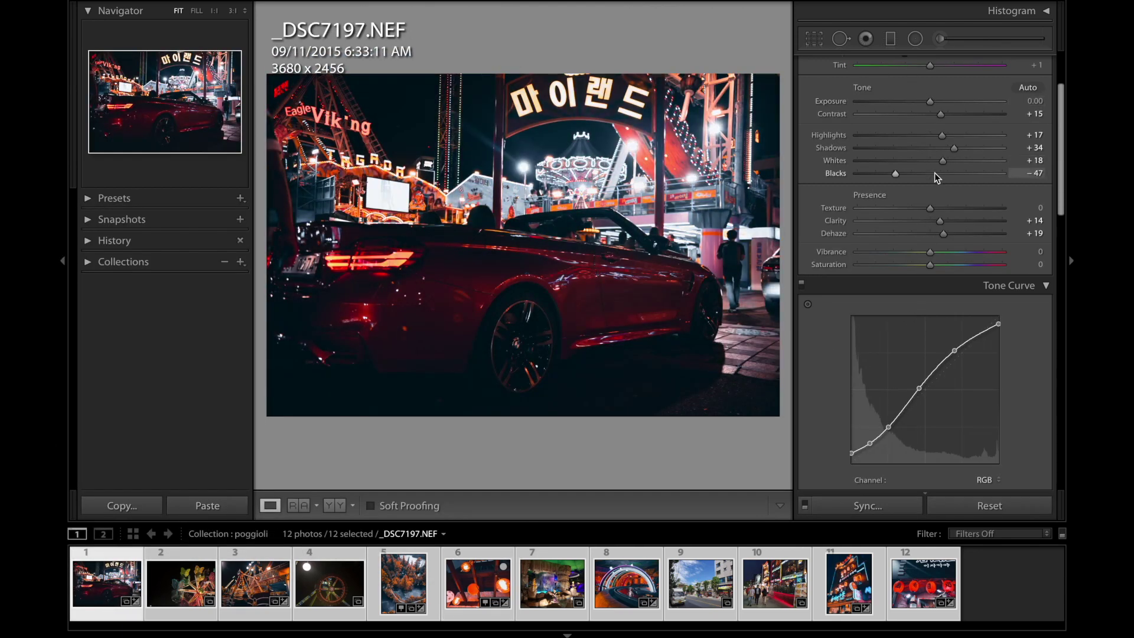
Add a post-crop vignette: Amount −24, Midpoint 58, Roundness +15, Feather 52
scroll(944, 248, "down", 5)
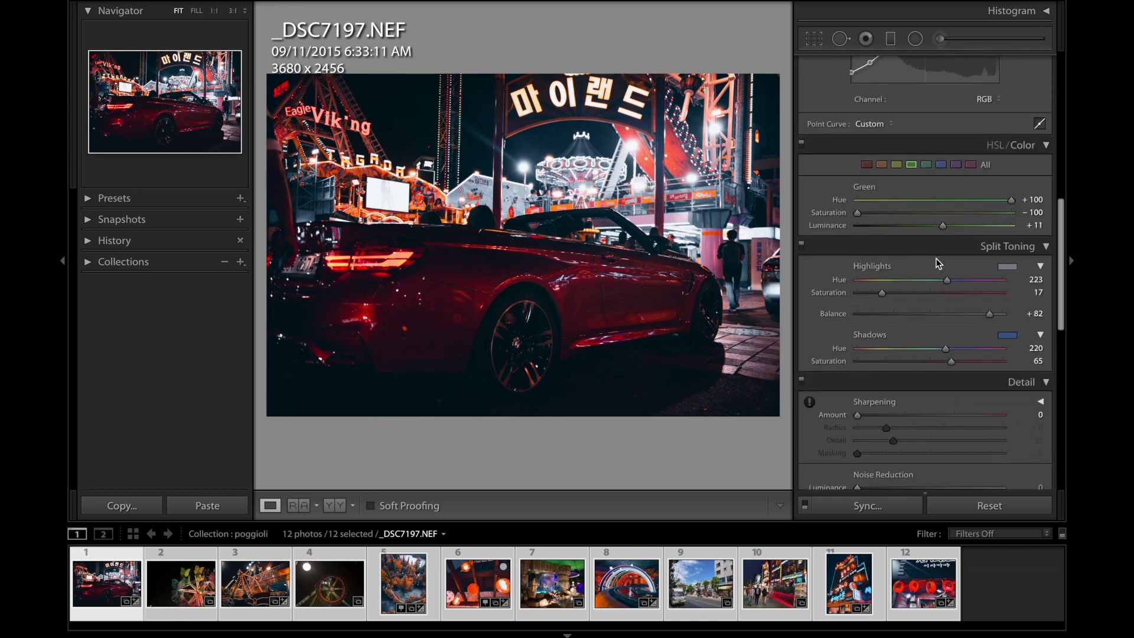
scroll(935, 324, "down", 5)
scroll(909, 349, "down", 5)
scroll(894, 360, "down", 3)
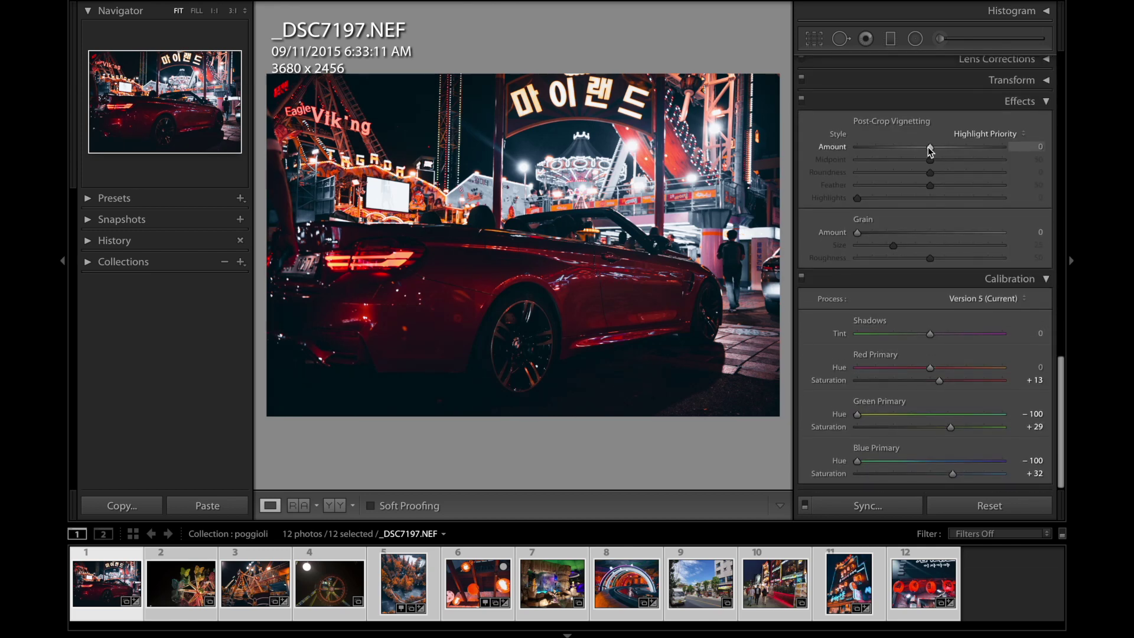
left_click_drag(929, 147, 912, 146)
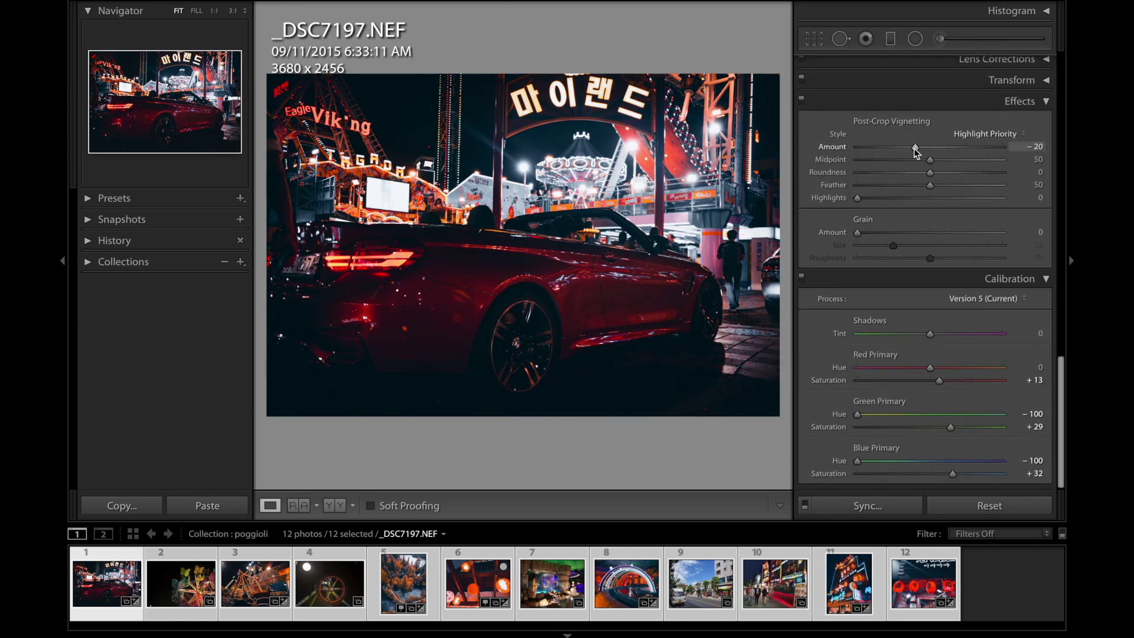
left_click_drag(930, 186, 931, 173)
double_click(936, 174)
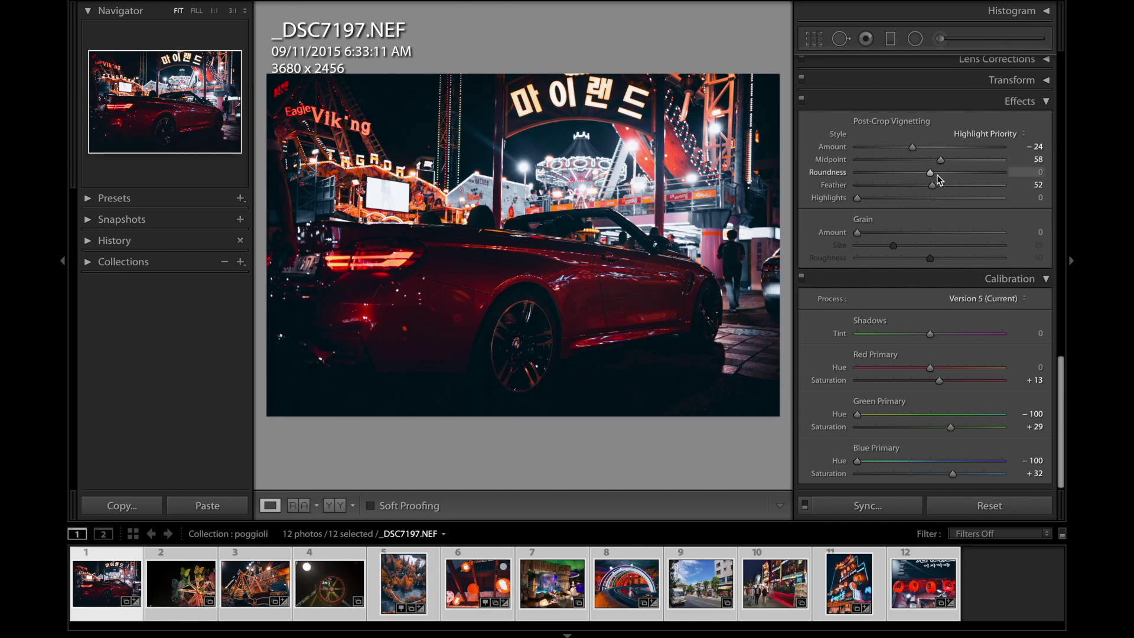
scroll(935, 183, "up", 2)
left_click_drag(930, 241, 940, 240)
scroll(937, 230, "up", 5)
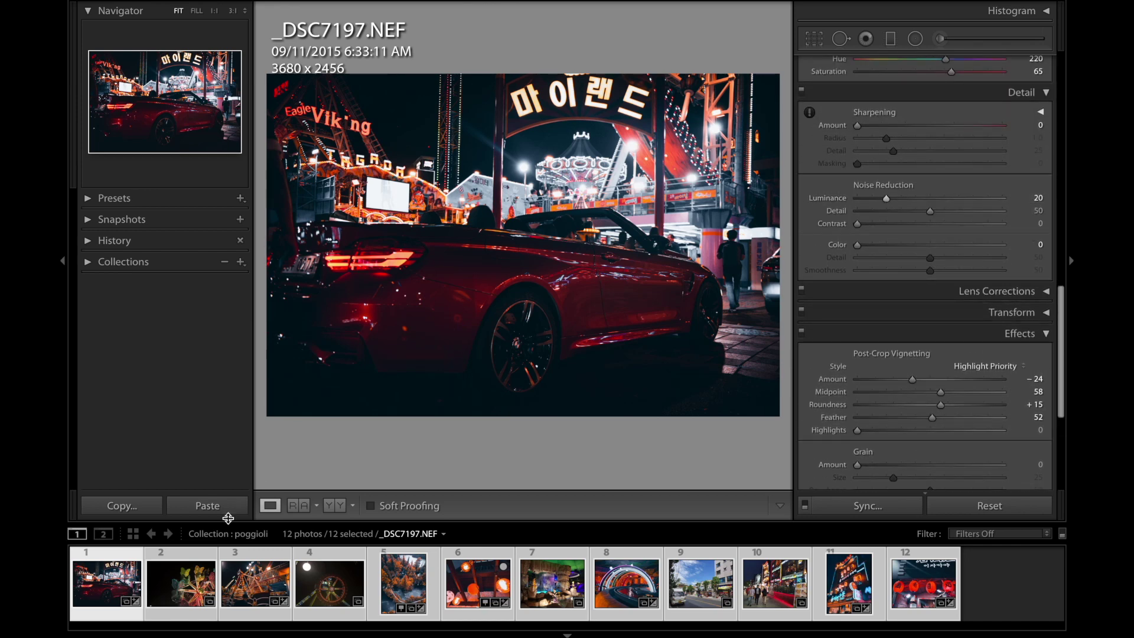
Copy the red-car photo's settings and select the daytime street photo 20190518_110059.jpg
left_click(122, 506)
left_click(514, 525)
left_click(695, 583)
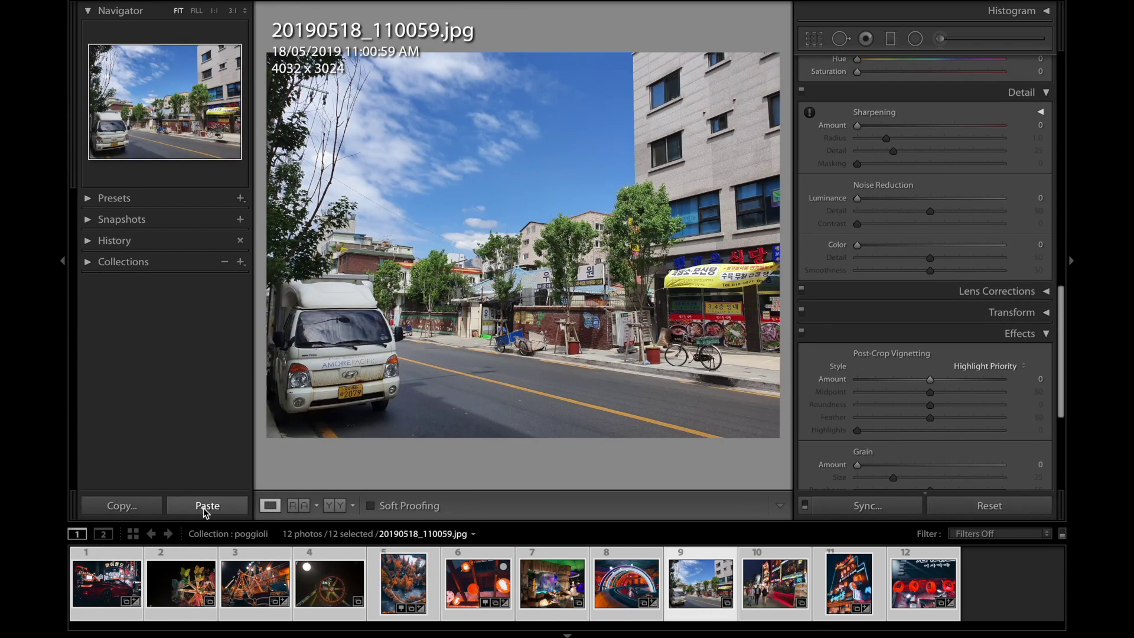
Paste the grade onto the daytime street photo, keep Shadows at 0, and copy its settings
left_click(206, 506)
scroll(909, 269, "up", 10)
left_click_drag(967, 249, 951, 252)
double_click(952, 253)
left_click(122, 505)
left_click(490, 524)
Paste the grade onto the ferris-wheel photo, lifting its shadows and keeping exposure at 0
left_click(330, 583)
left_click(224, 508)
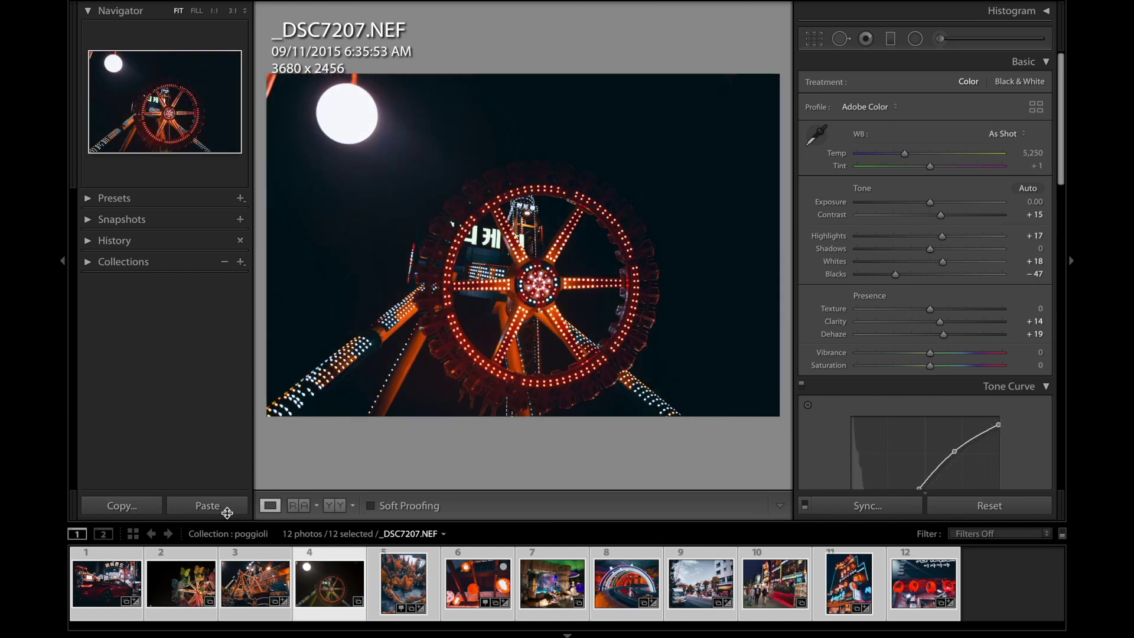
left_click_drag(929, 248, 944, 250)
left_click_drag(930, 202, 933, 202)
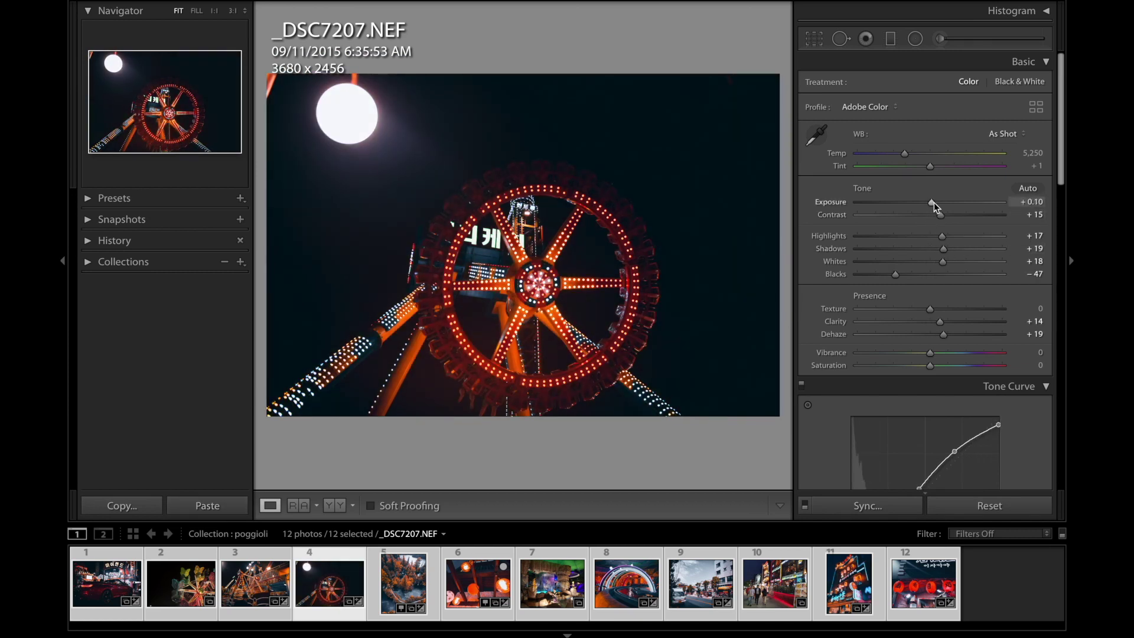
double_click(935, 200)
scroll(935, 236, "down", 5)
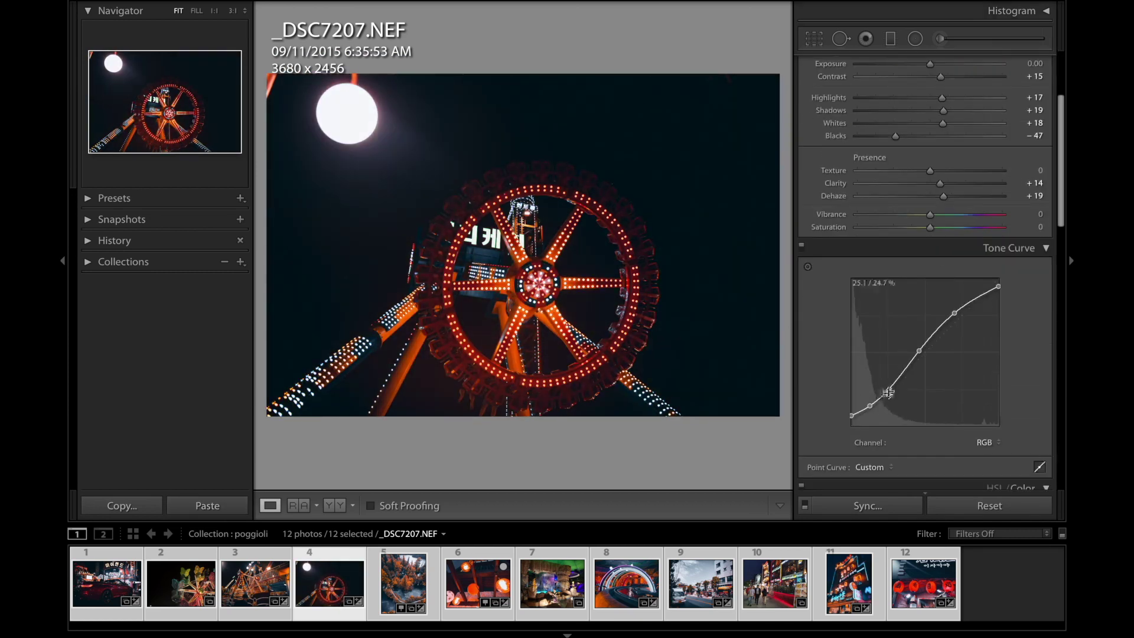
Shape the ferris-wheel tone curve and set Exposure +0.20, Shadows +33, Whites +33, Blacks −38
left_click_drag(870, 405, 868, 408)
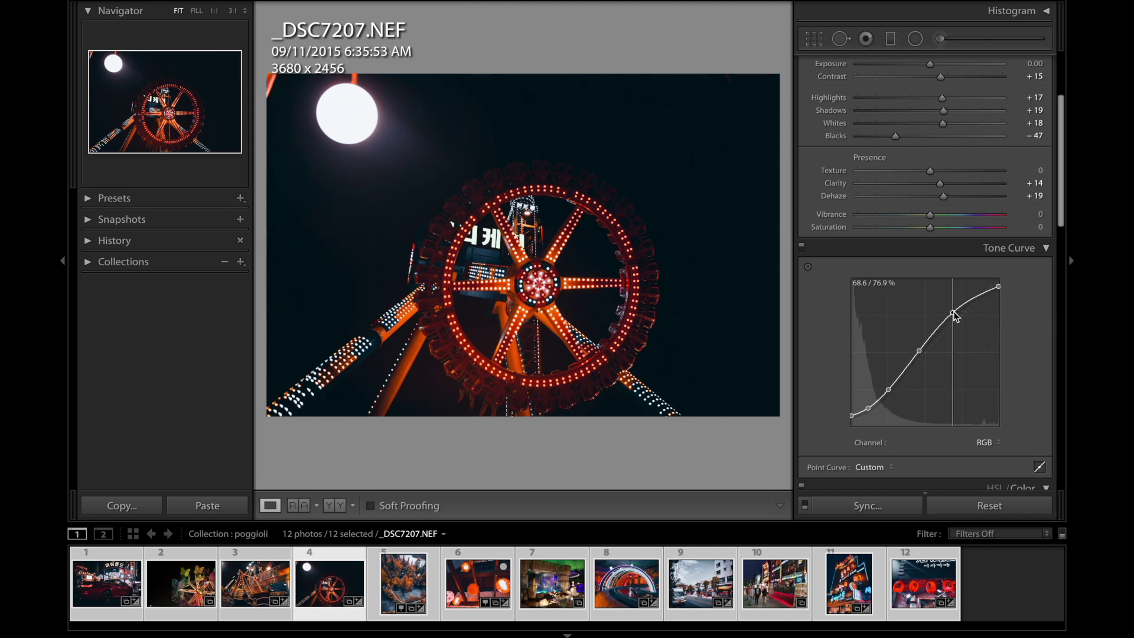
left_click_drag(998, 286, 998, 281)
scroll(955, 295, "up", 5)
left_click_drag(929, 201, 935, 203)
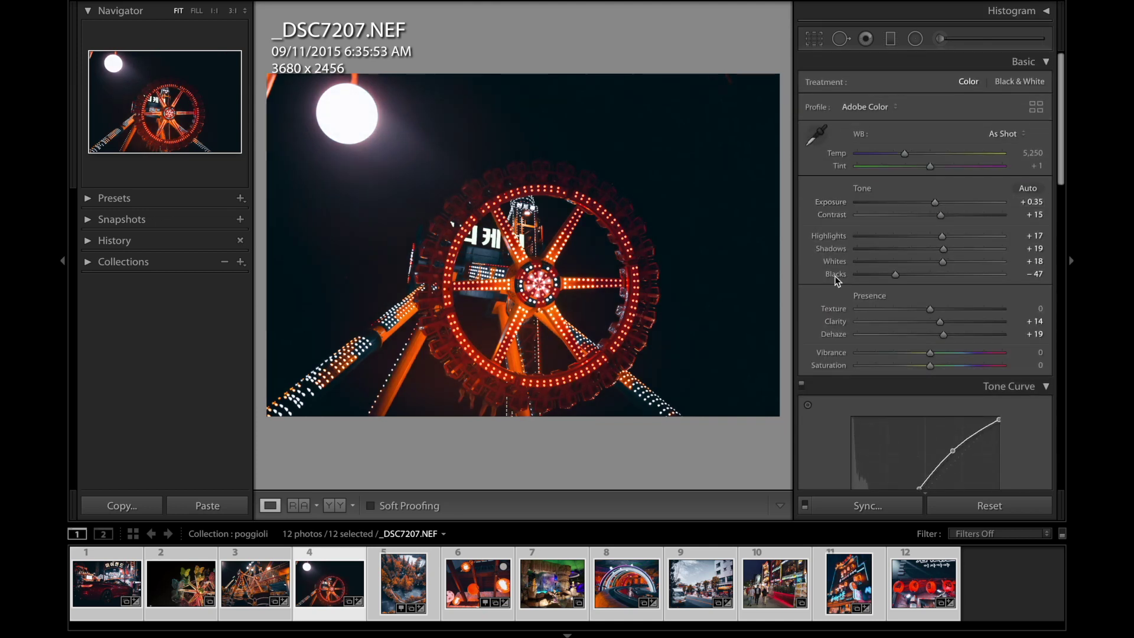
double_click(933, 203)
left_click_drag(942, 261, 952, 249)
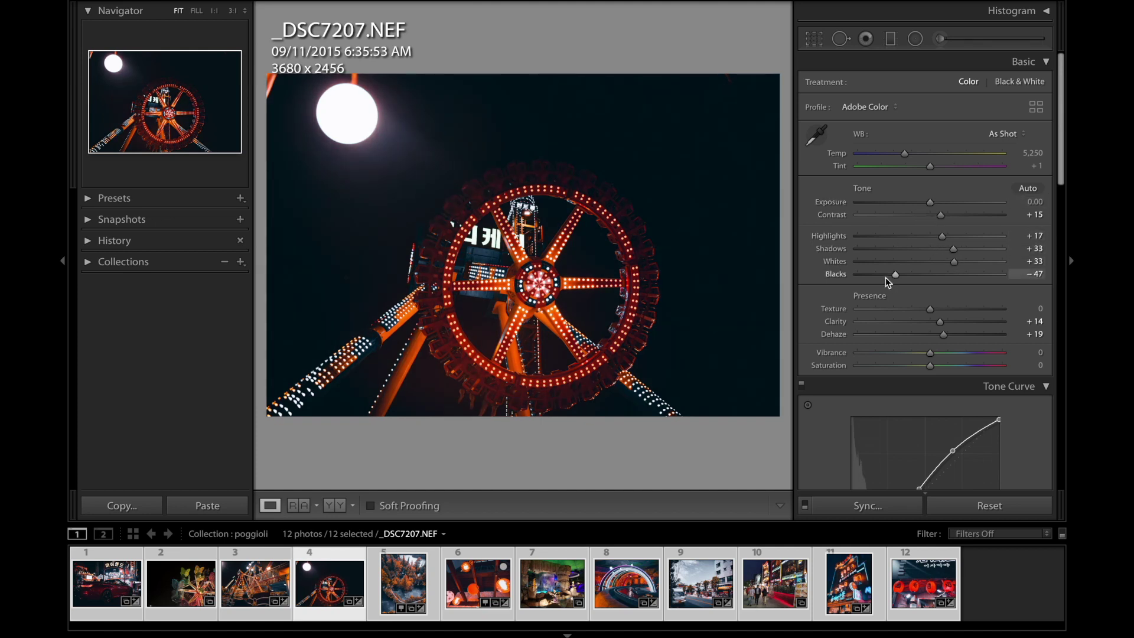
left_click(902, 275)
left_click_drag(929, 201, 933, 202)
Copy the ferris-wheel settings and select the butterfly-ride photo _DSC7201-2.NEF
left_click(121, 505)
left_click(489, 525)
left_click(186, 589)
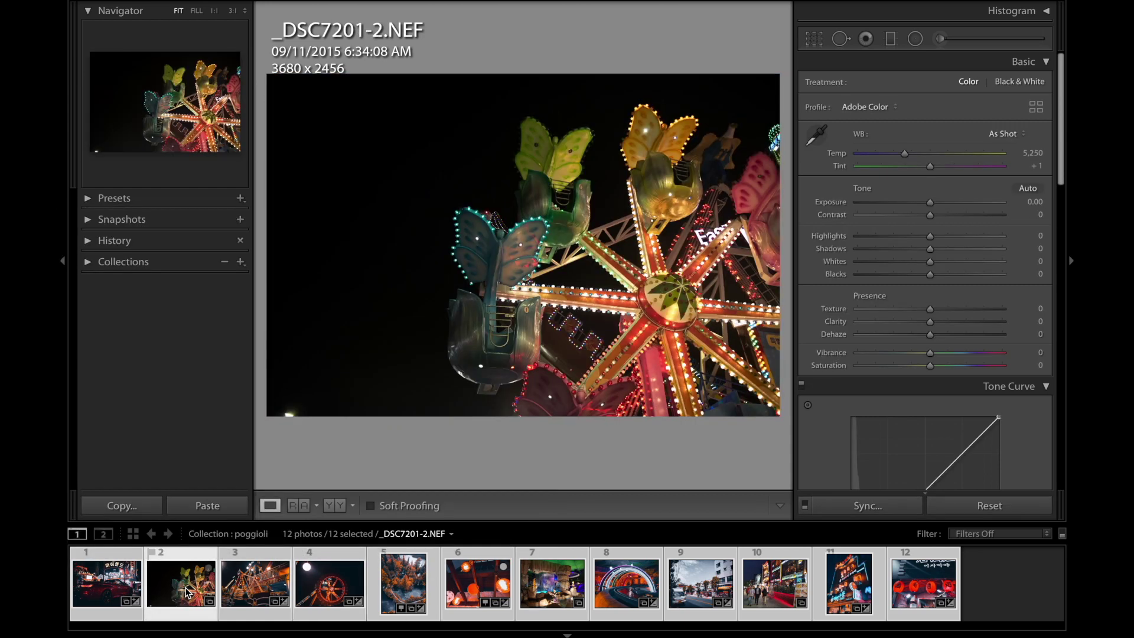
Paste the grade onto the butterfly-ride photo with Exposure +0.45, then onto the busy neon street photo
left_click(223, 509)
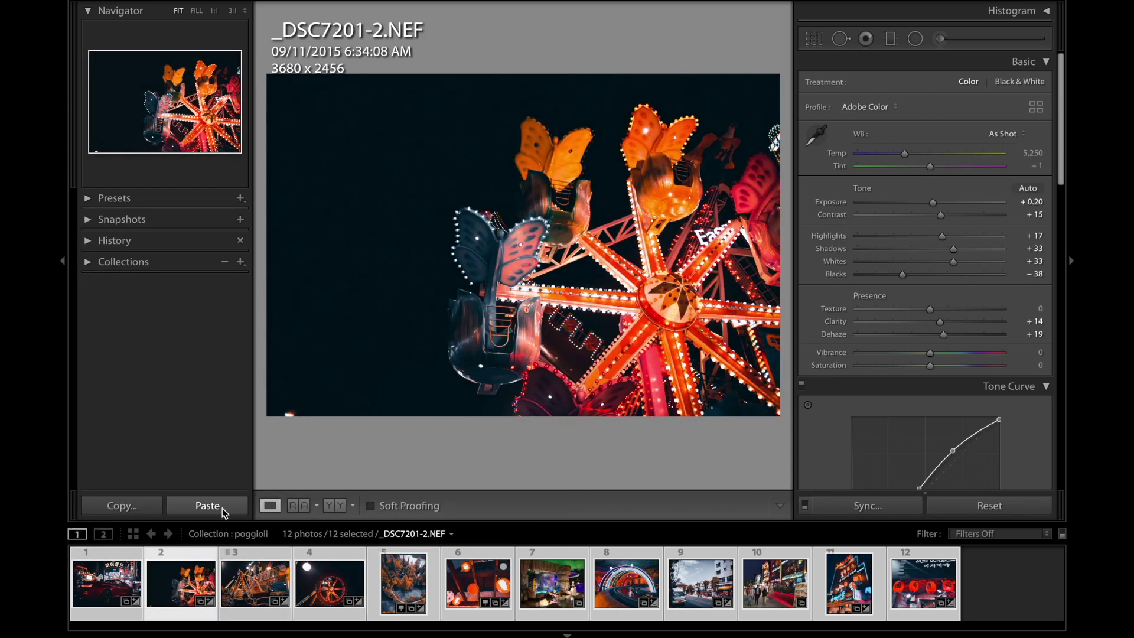
left_click_drag(932, 202, 937, 204)
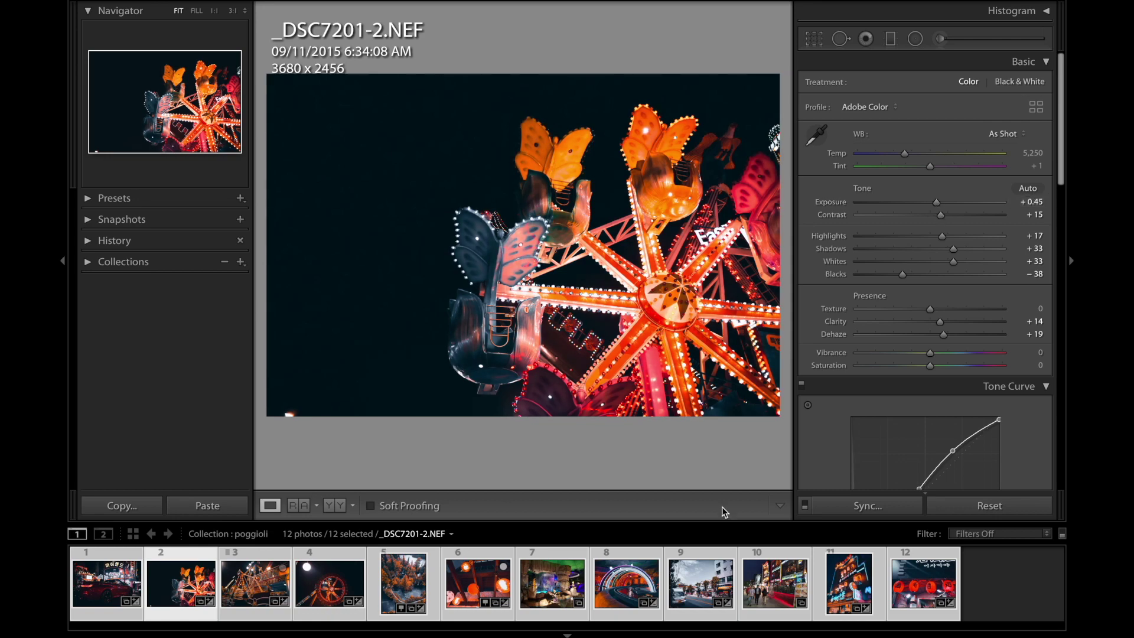
left_click(761, 592)
left_click(207, 506)
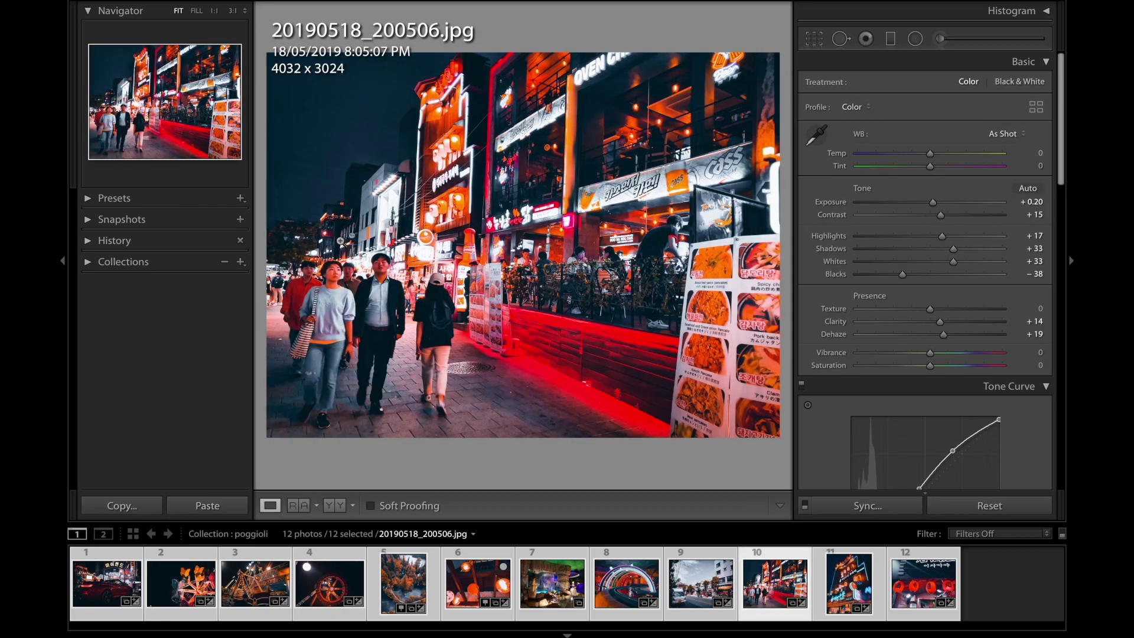
Check faces at 1:1, set the street photo's Orange Saturation to +8, and copy its settings
left_click(320, 289)
left_click_drag(320, 289, 405, 224)
scroll(931, 409, "down", 5)
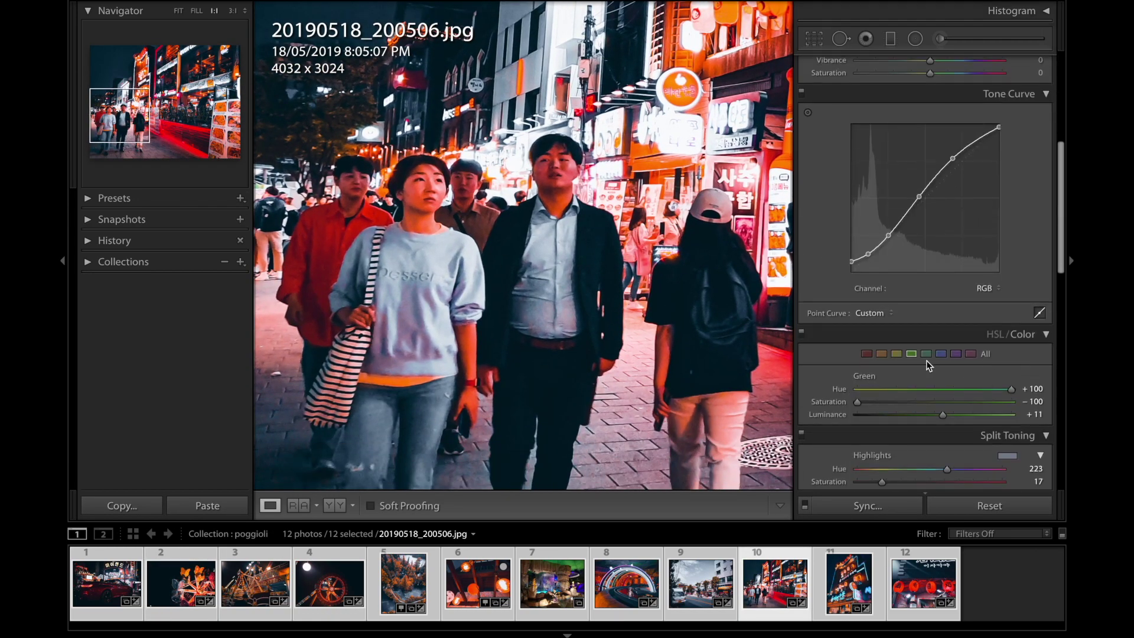
left_click_drag(926, 402, 941, 402)
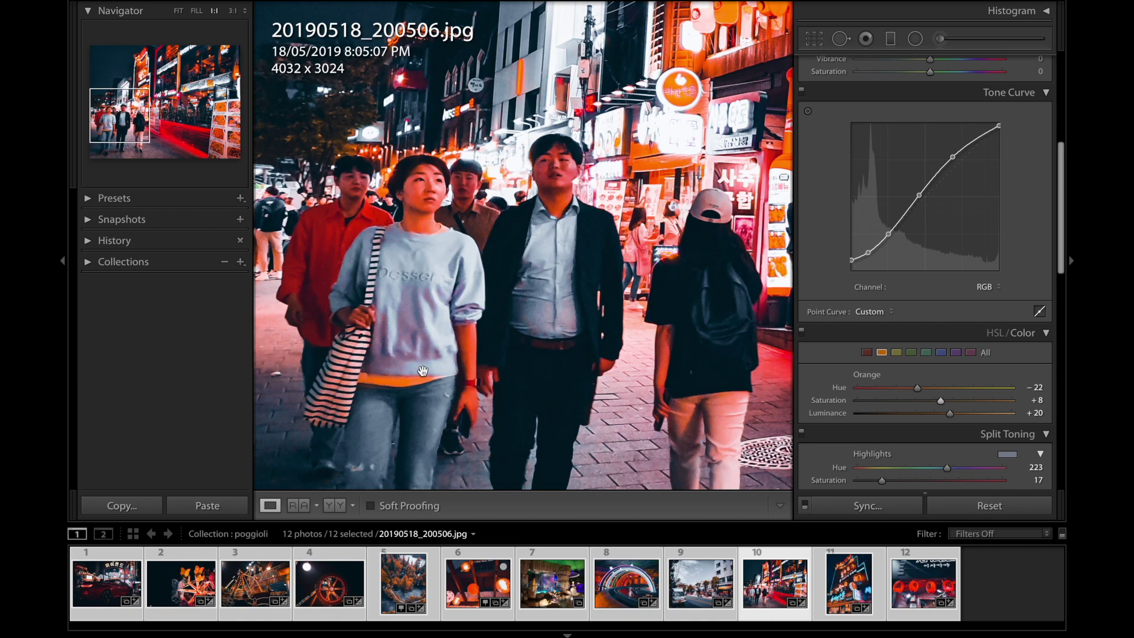
left_click(422, 370)
left_click(122, 506)
left_click(493, 527)
left_click(537, 585)
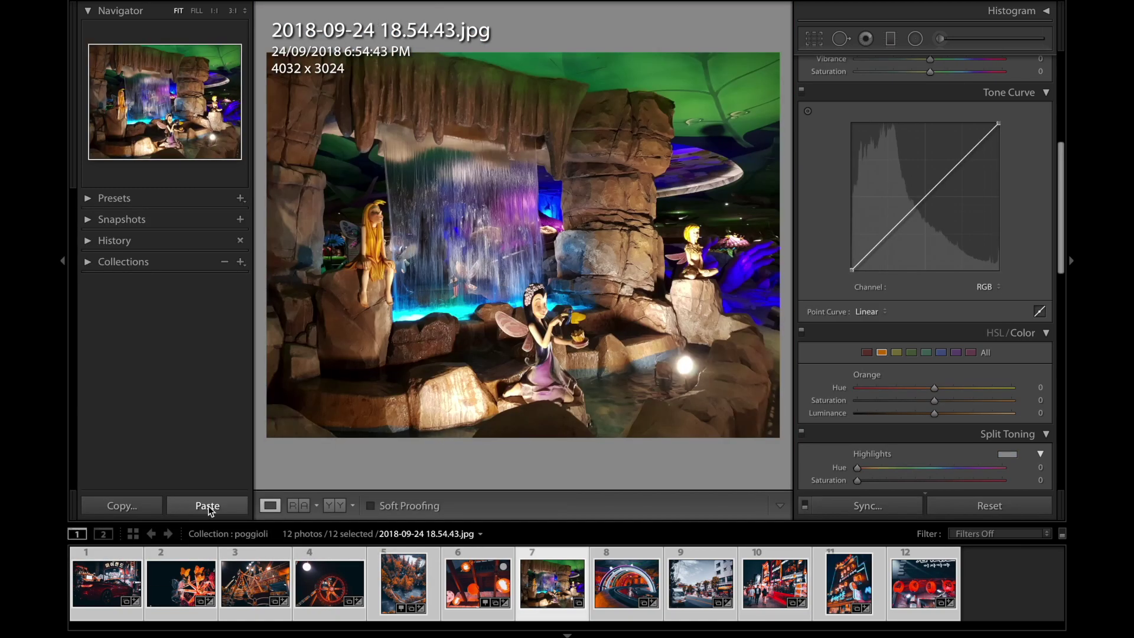
Paste the grade onto the waterfall grotto photo, settle Orange Saturation at +8, and copy it
left_click(208, 508)
left_click_drag(938, 394, 947, 401)
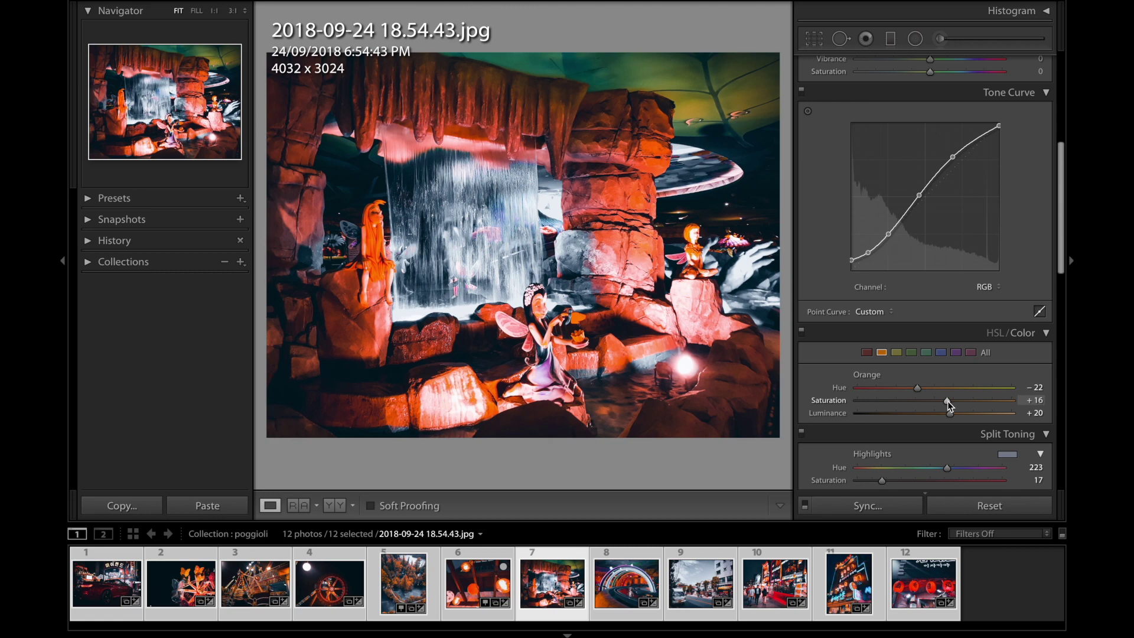
scroll(947, 402, "down", 5)
scroll(947, 402, "down", 5)
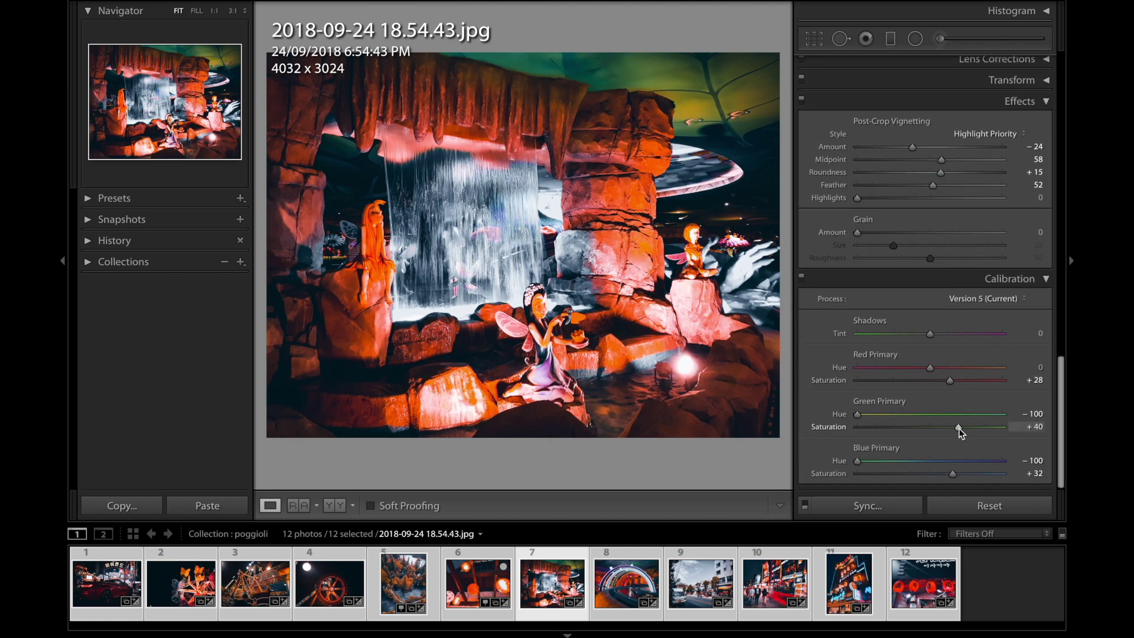
scroll(916, 365, "up", 3)
scroll(916, 365, "up", 3)
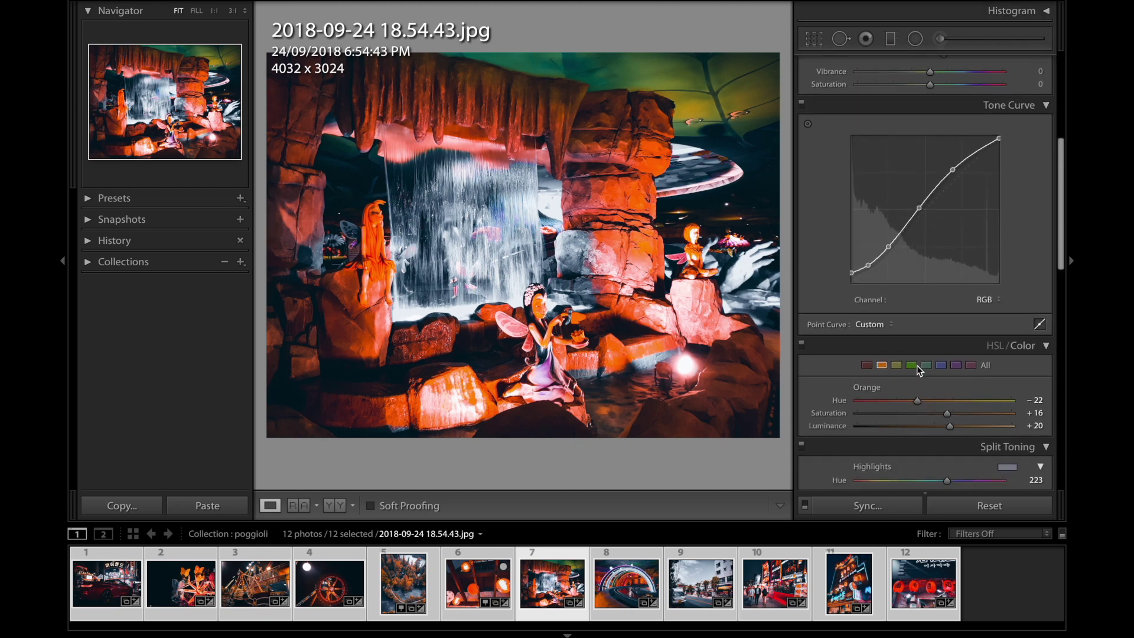
scroll(916, 365, "up", 3)
left_click_drag(950, 386, 941, 385)
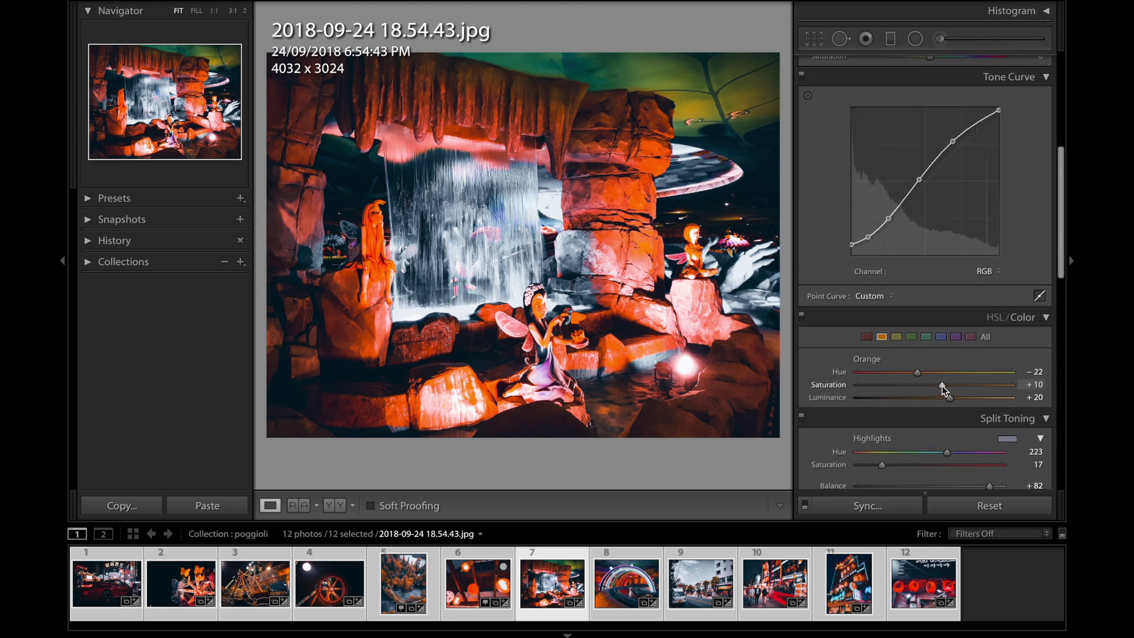
left_click(121, 505)
left_click(488, 524)
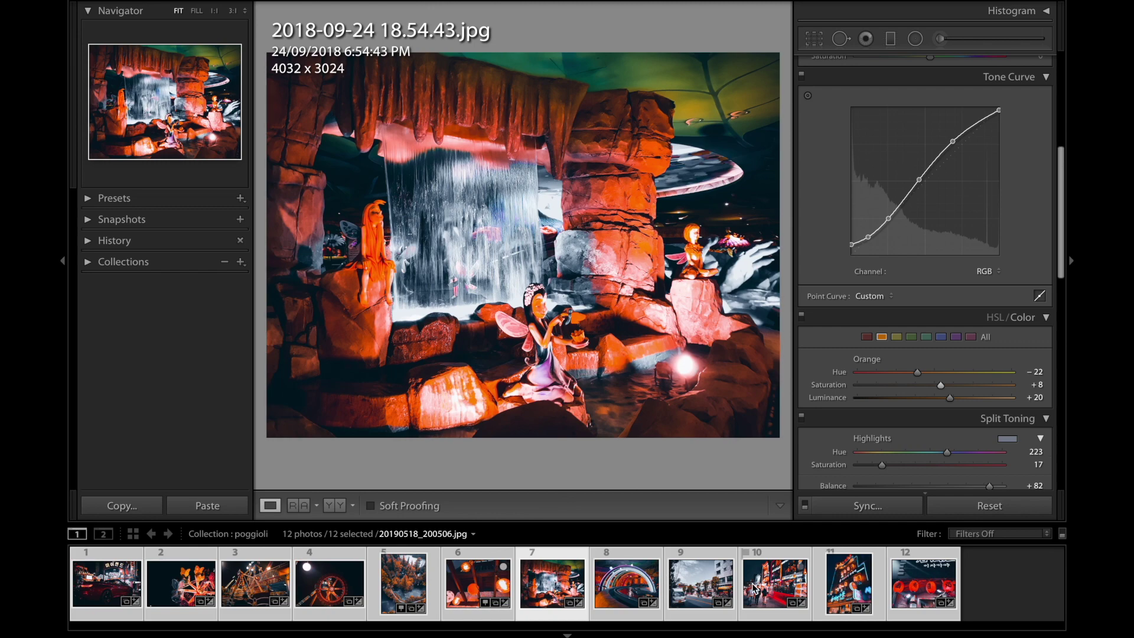
Reapply the grade to the street photo and the pirate-ship photo, shifting Orange Hue to −31
left_click(775, 583)
left_click(202, 509)
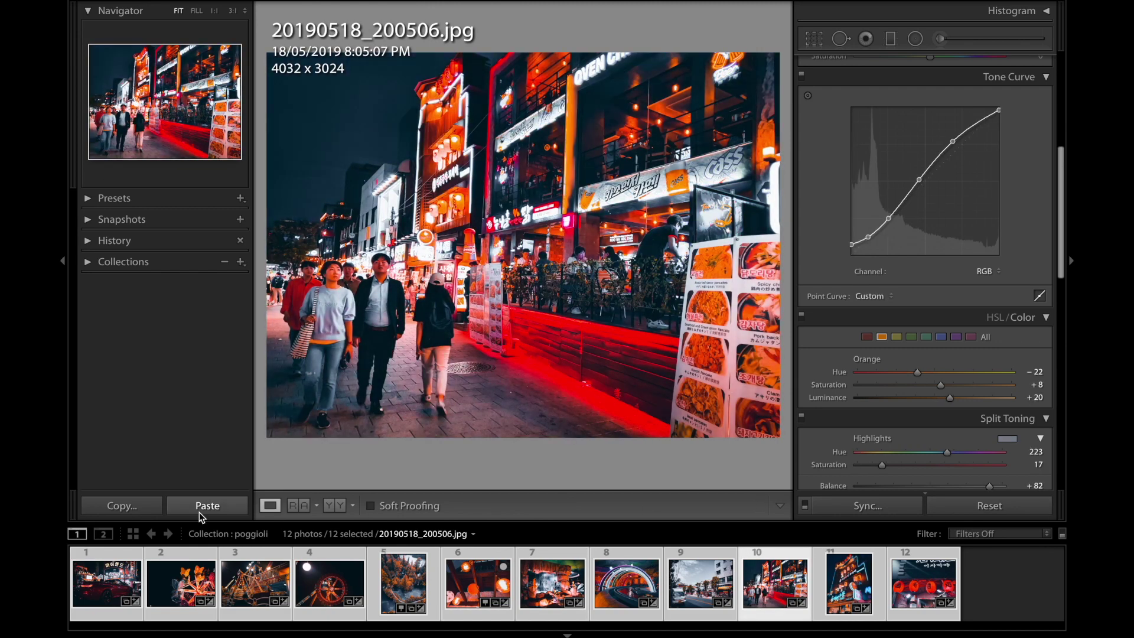
left_click(255, 593)
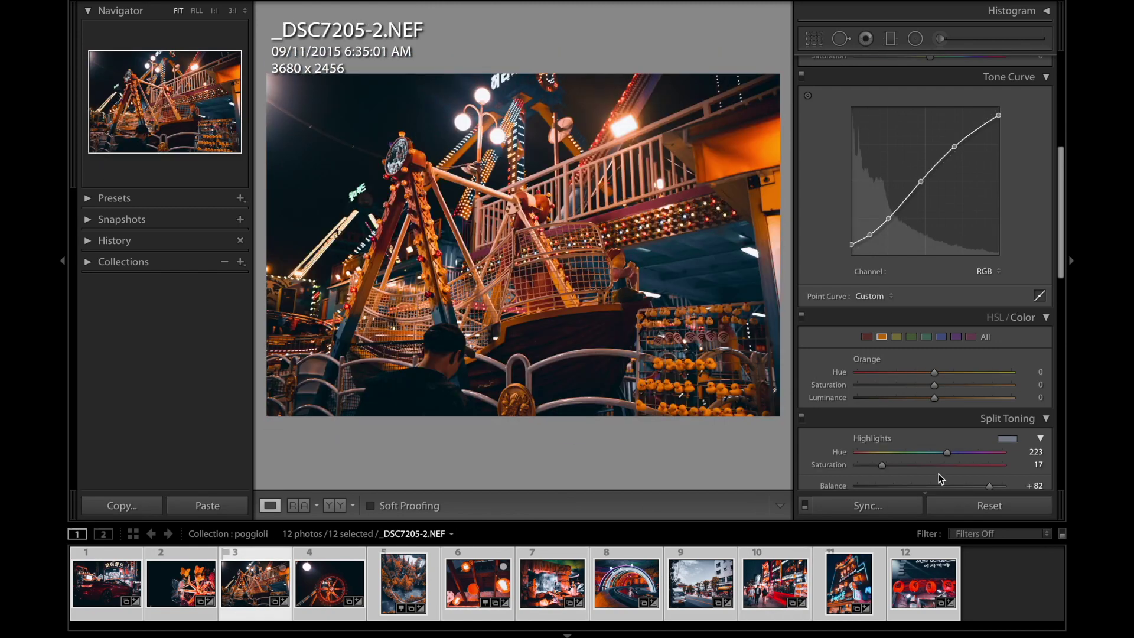
left_click(212, 506)
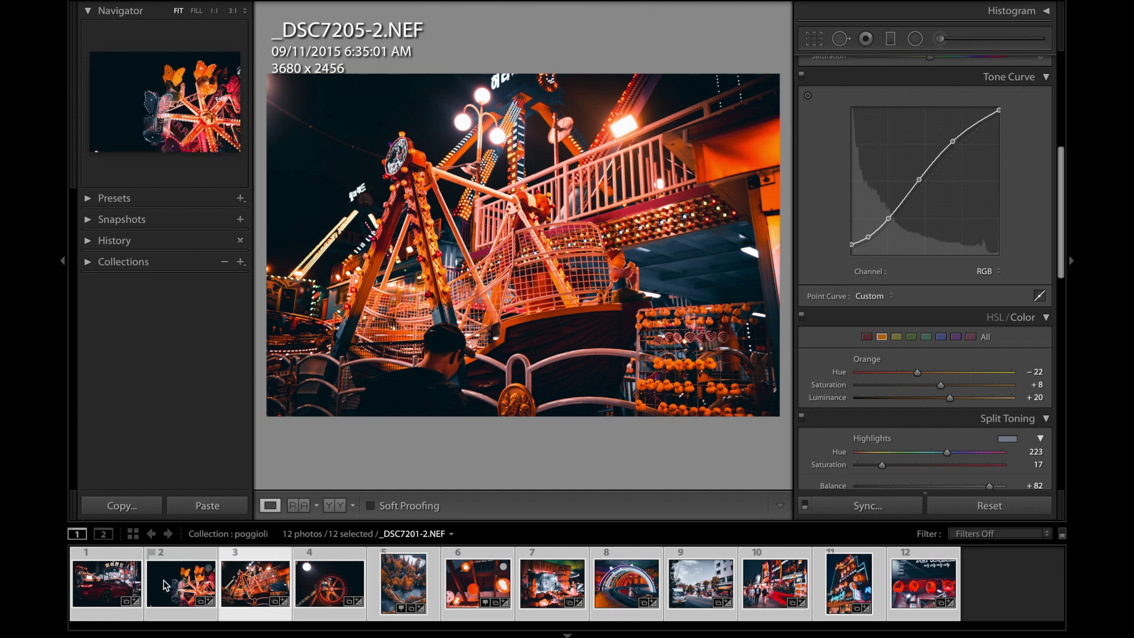
left_click_drag(924, 378, 911, 377)
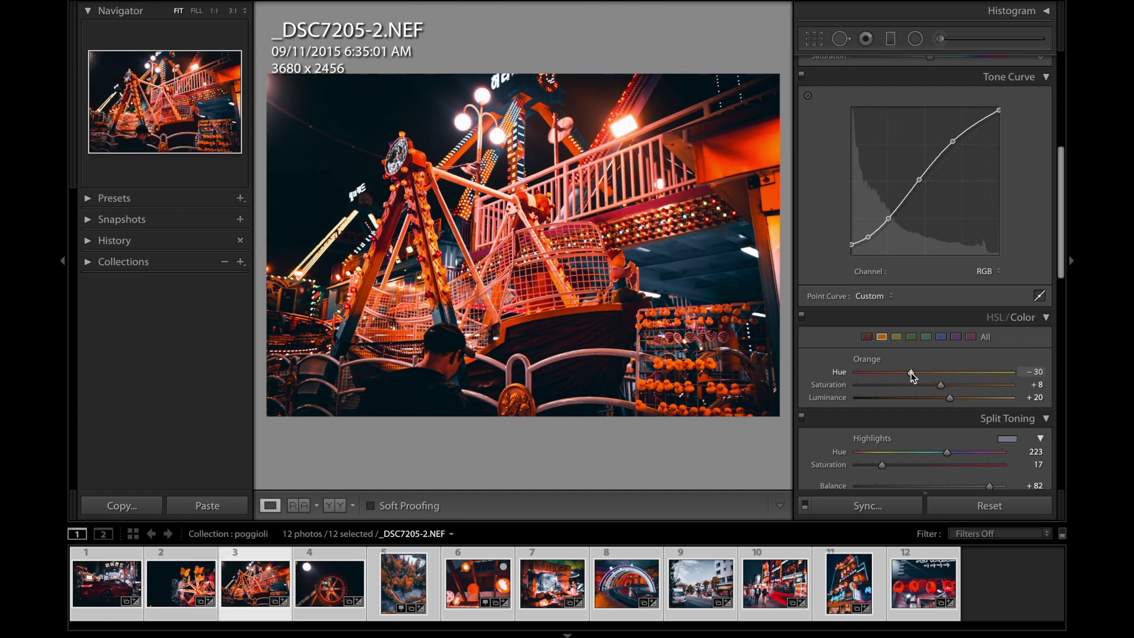
Copy the pirate-ship settings and paste them onto the neon building photo
left_click(121, 505)
key("Return")
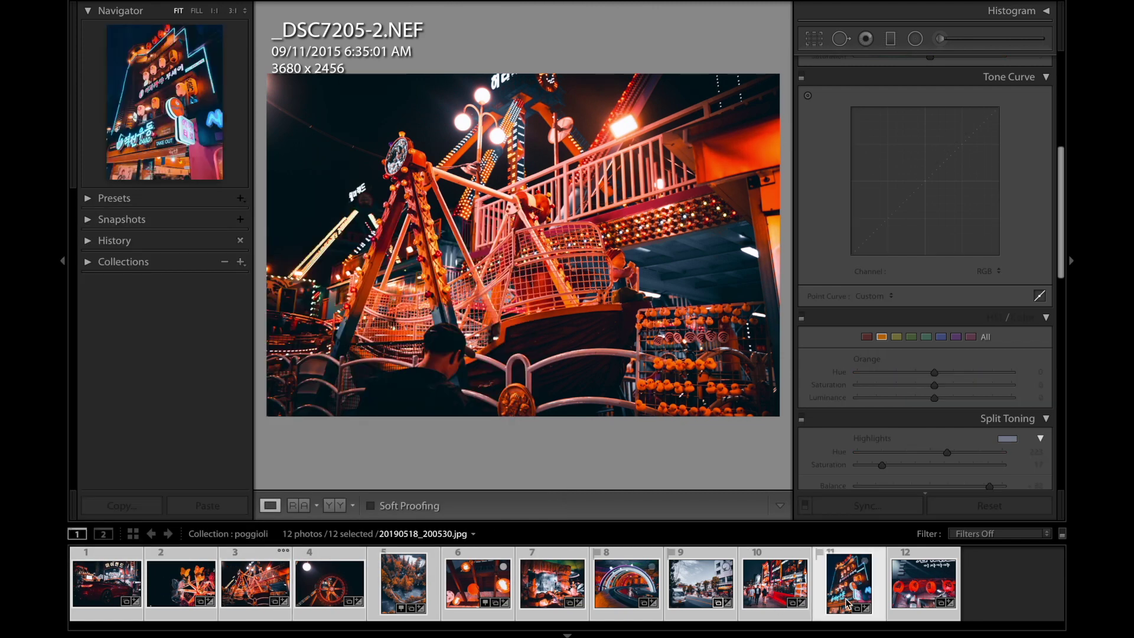
left_click(216, 506)
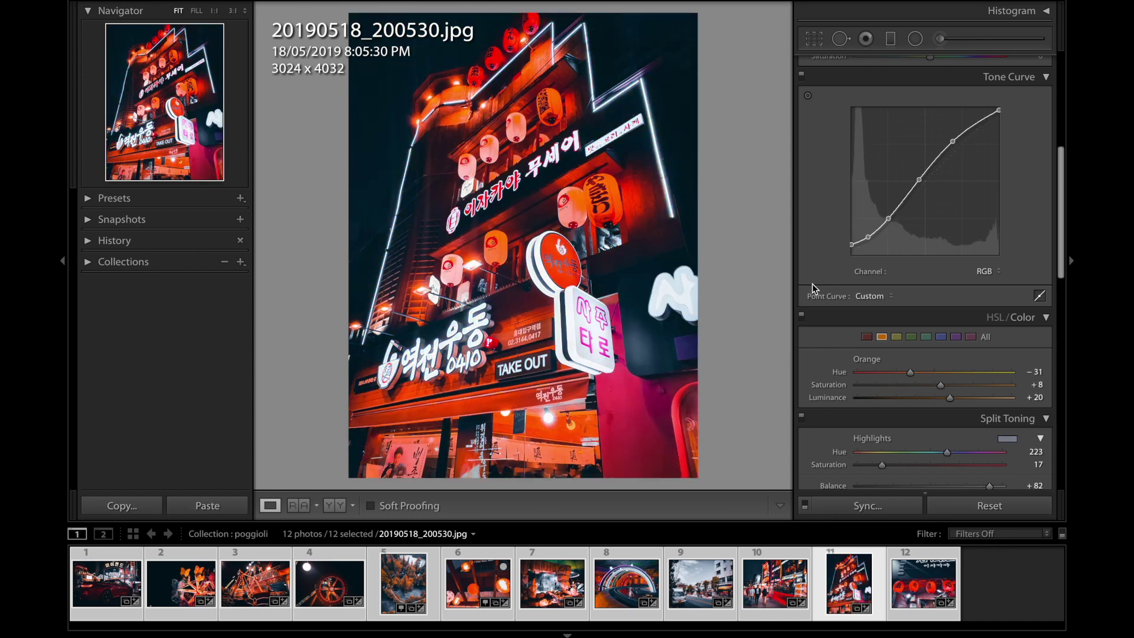
Pull the tone curve black point to 0% and set Whites to +18, checking at 1:1 zoom
scroll(914, 262, "up", 5)
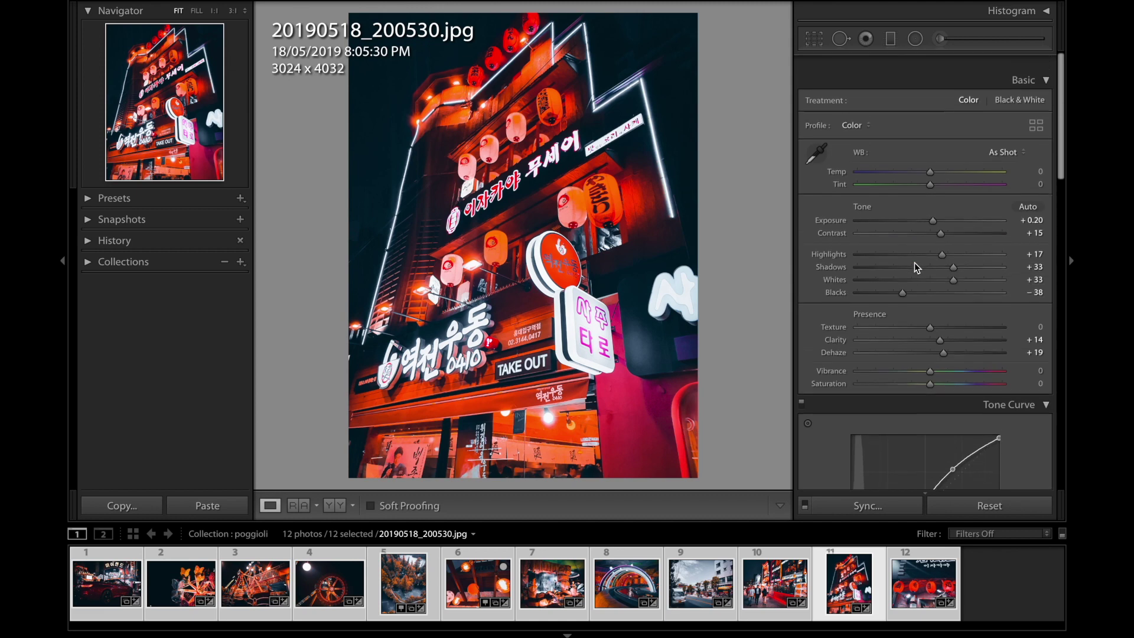
scroll(933, 206, "down", 5)
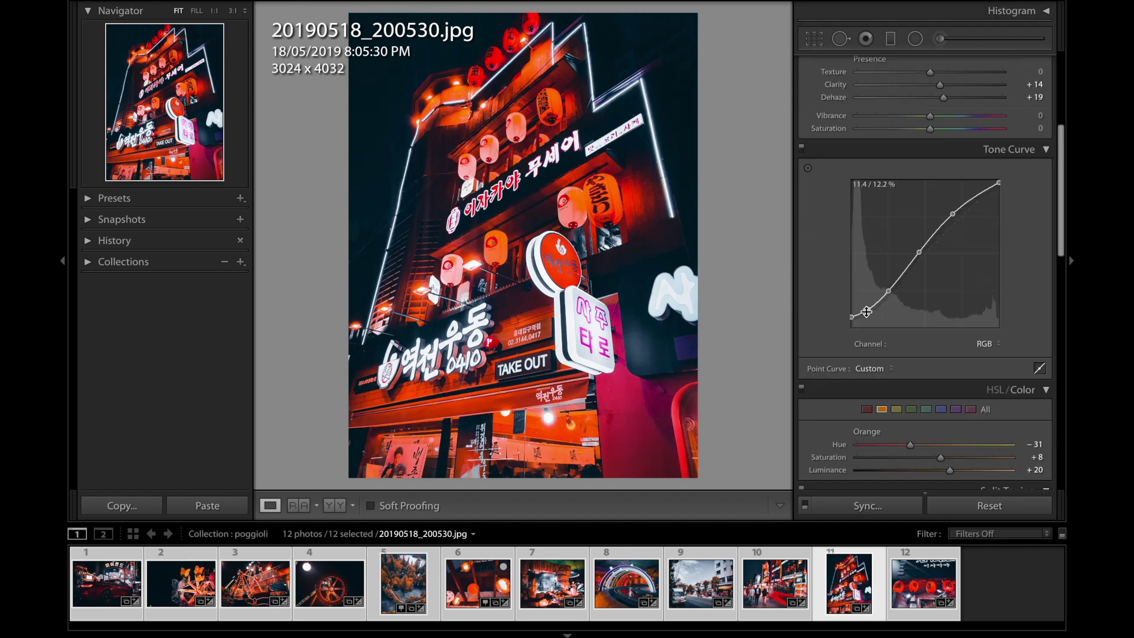
left_click_drag(852, 318, 851, 321)
scroll(888, 292, "up", 5)
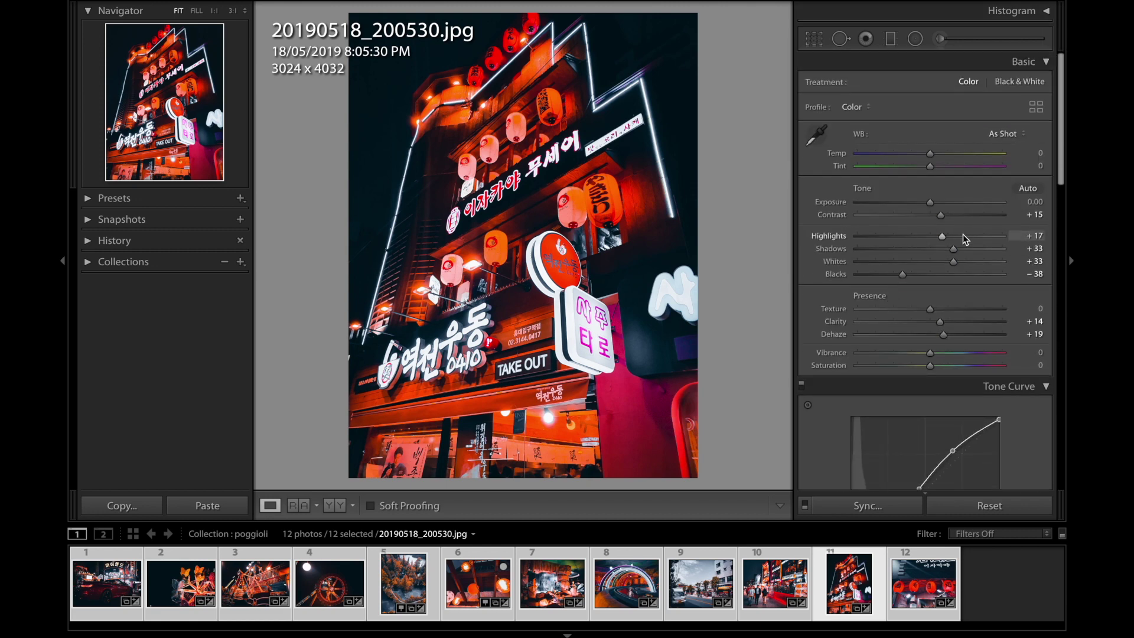
double_click(954, 261)
left_click_drag(942, 261, 943, 261)
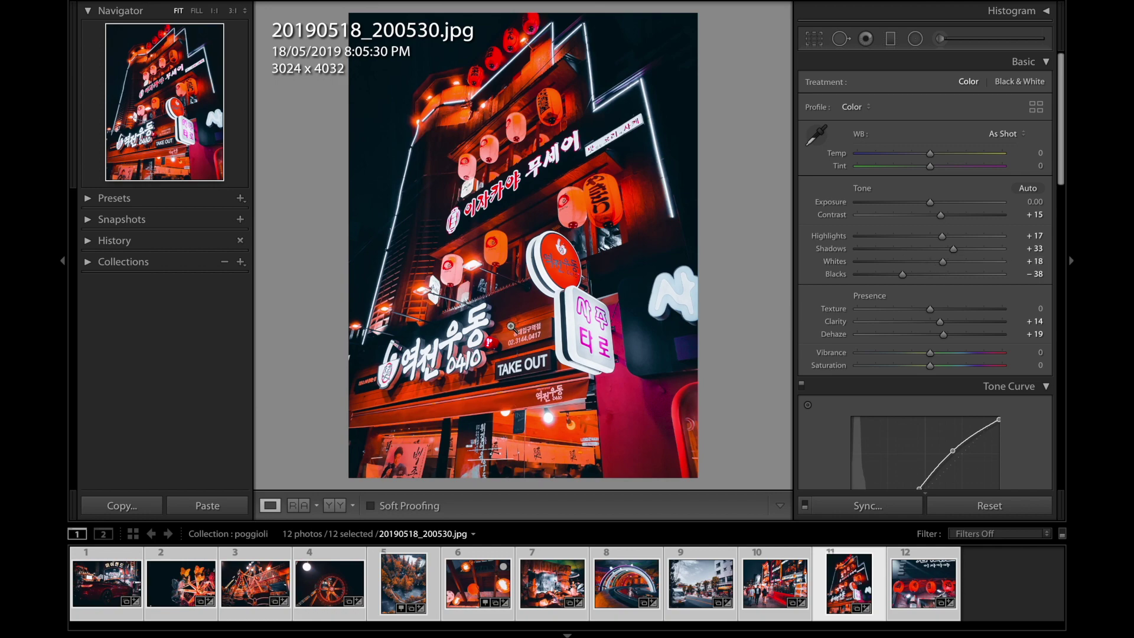
left_click(511, 326)
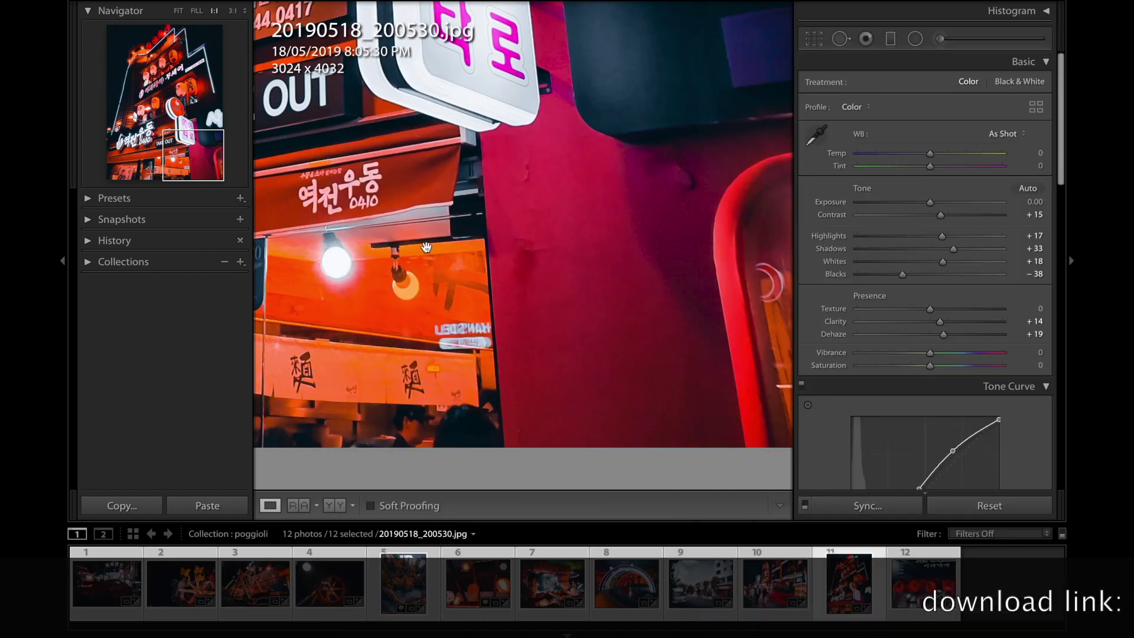
left_click(582, 287)
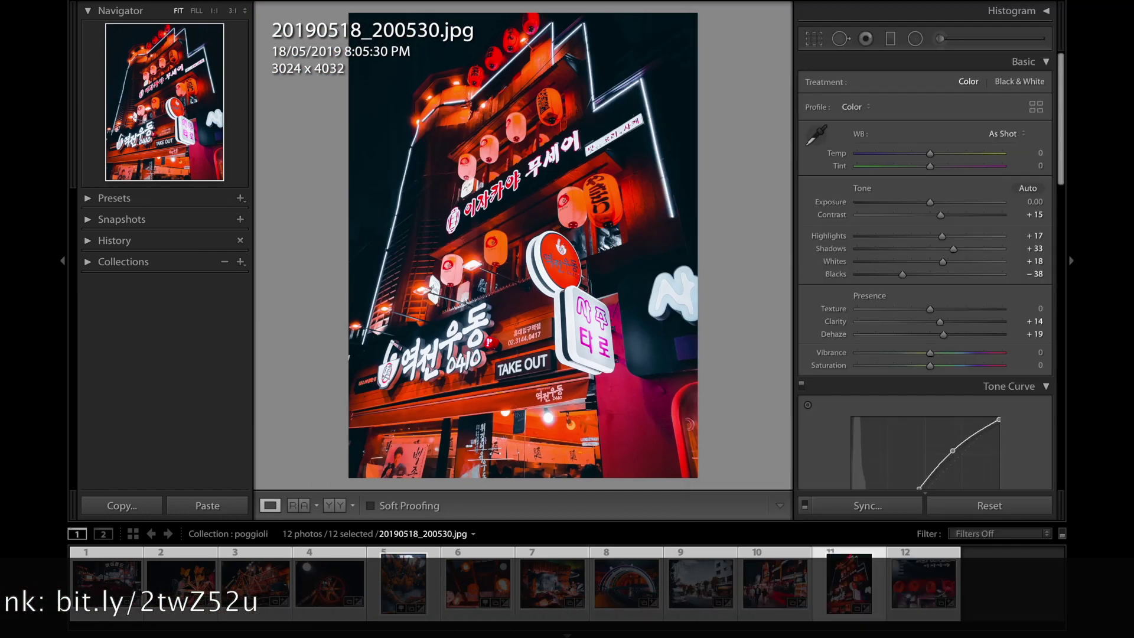
Copy the neon building edit and paste it onto the first, carnival, ferris-wheel and forest photos
left_click(121, 505)
left_click(489, 524)
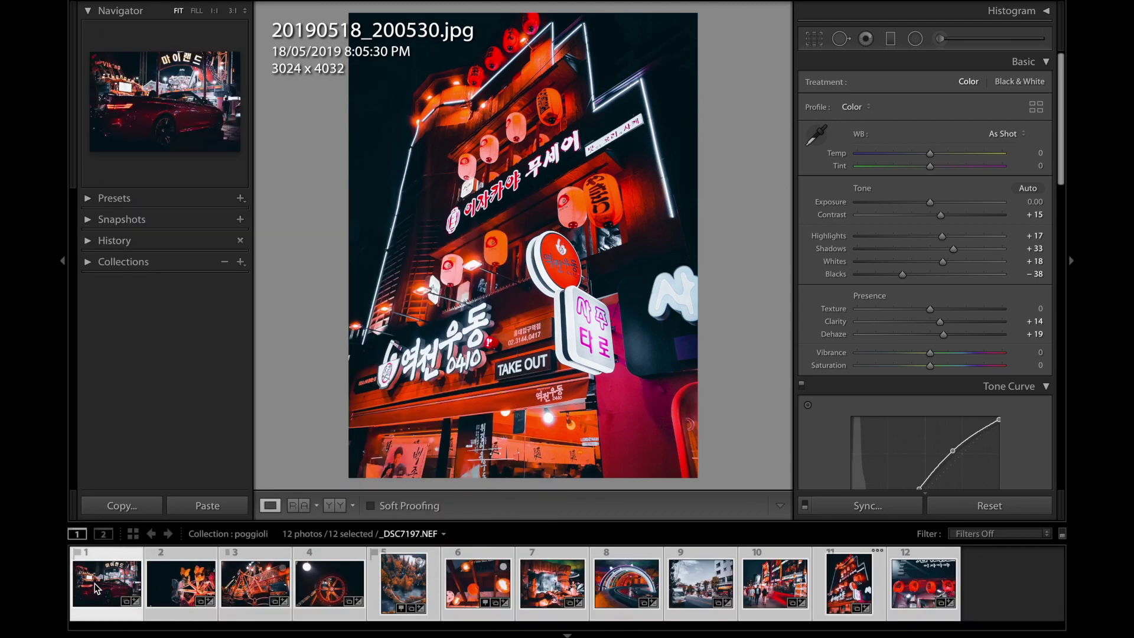
left_click(92, 590)
left_click(203, 506)
key("Right")
left_click(212, 506)
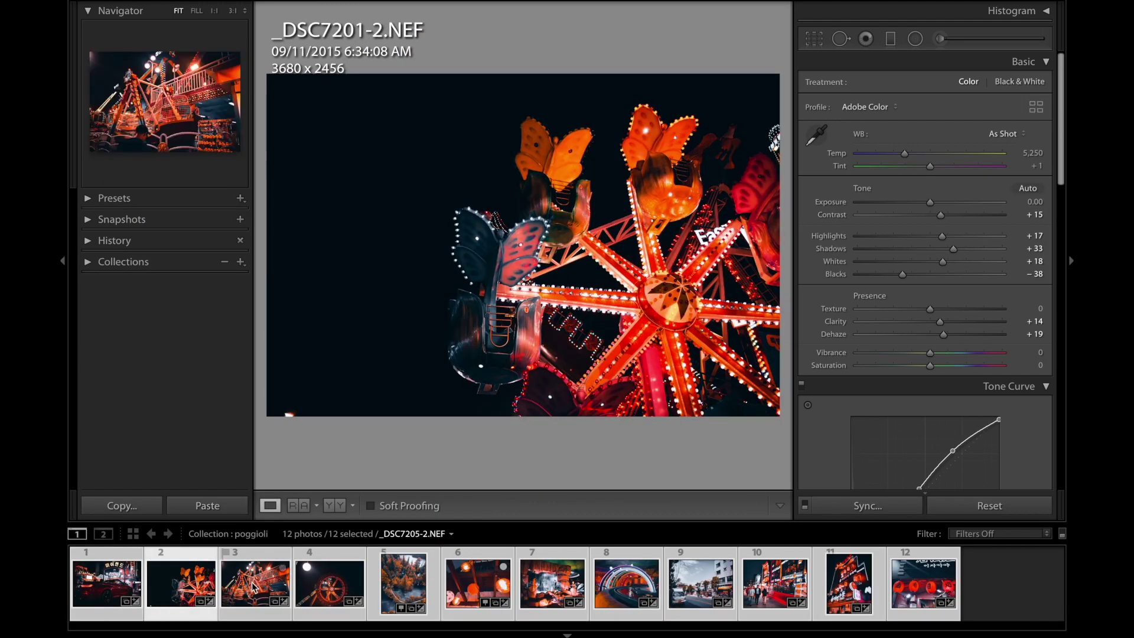
left_click(253, 587)
left_click(221, 511)
key("Right")
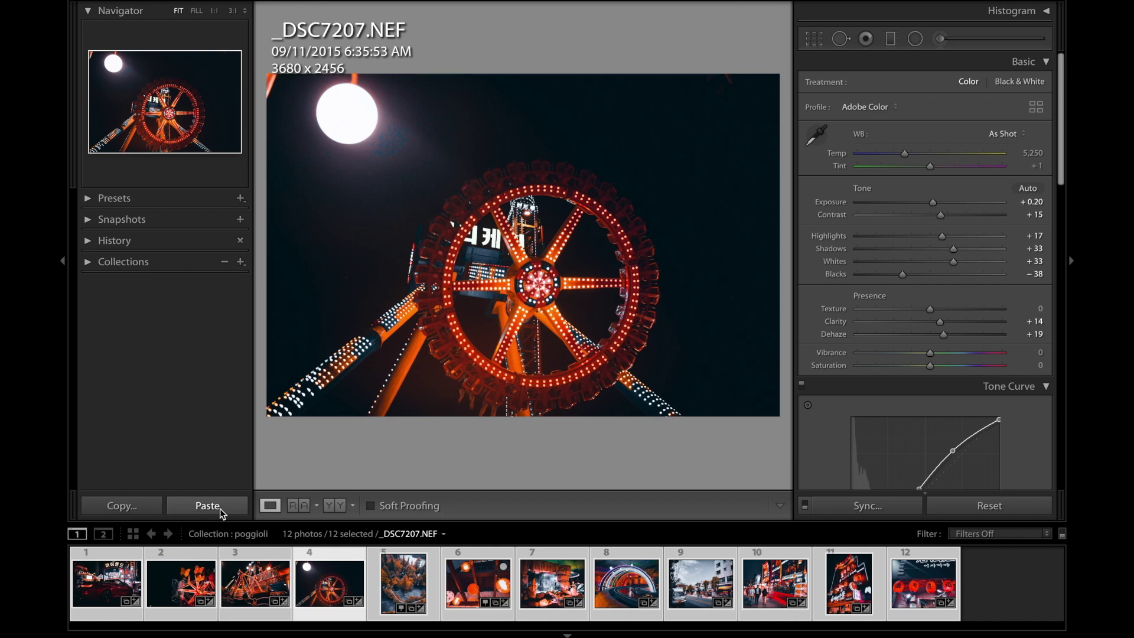
left_click(222, 512)
key("Right")
left_click(207, 506)
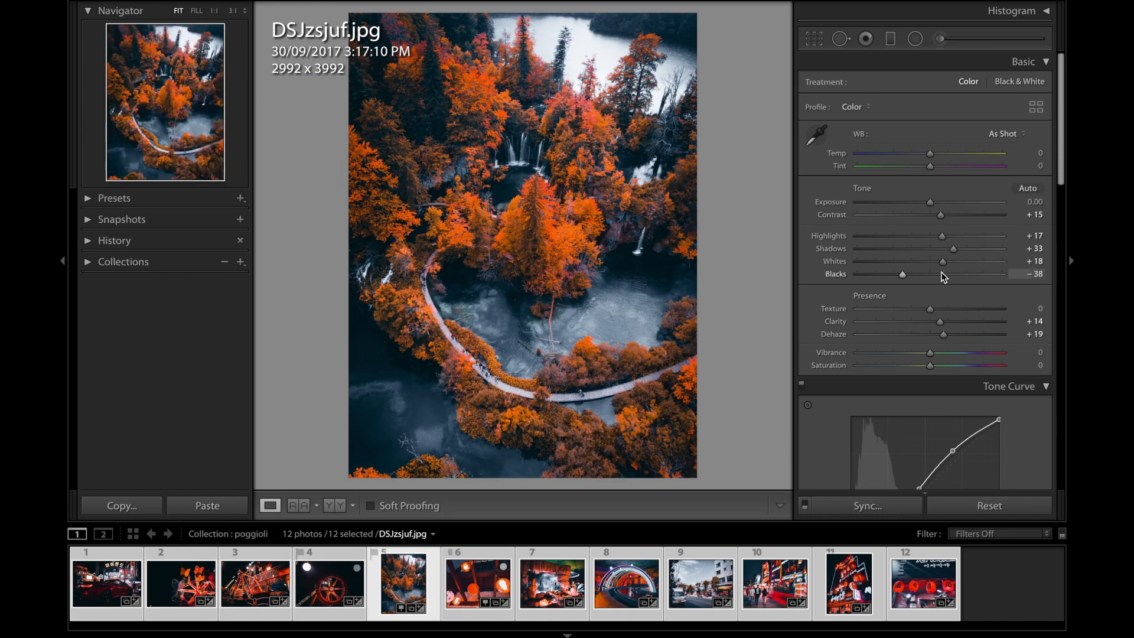
Restore the forest photo's Contrast to +15, then paste its settings onto the lantern and street photos
double_click(939, 216)
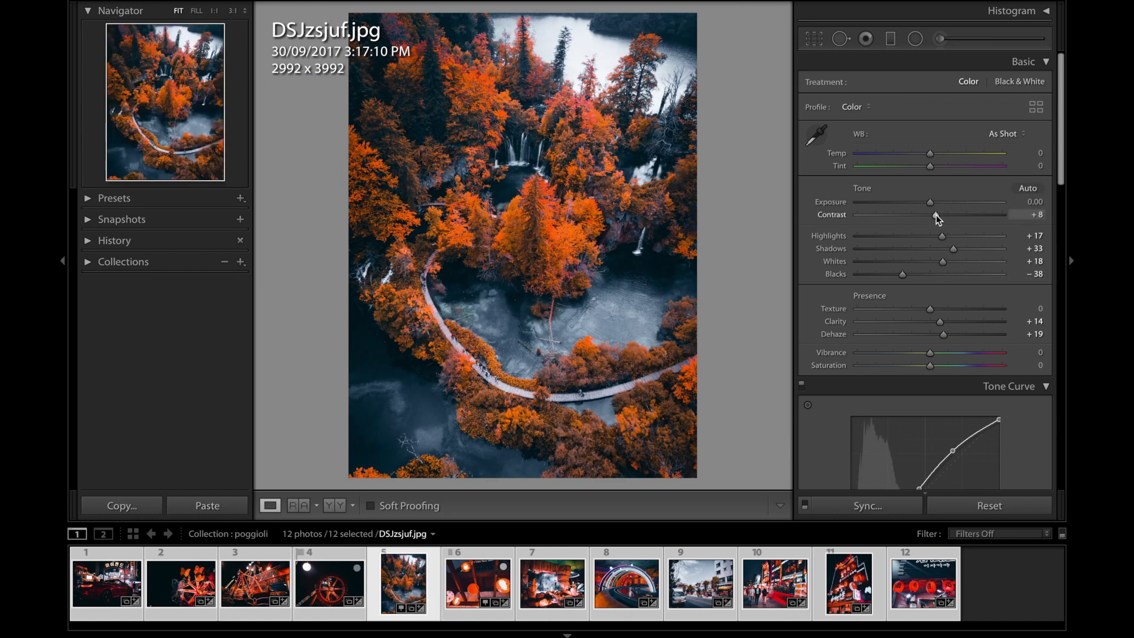
left_click_drag(939, 215, 941, 215)
left_click(121, 506)
left_click(470, 525)
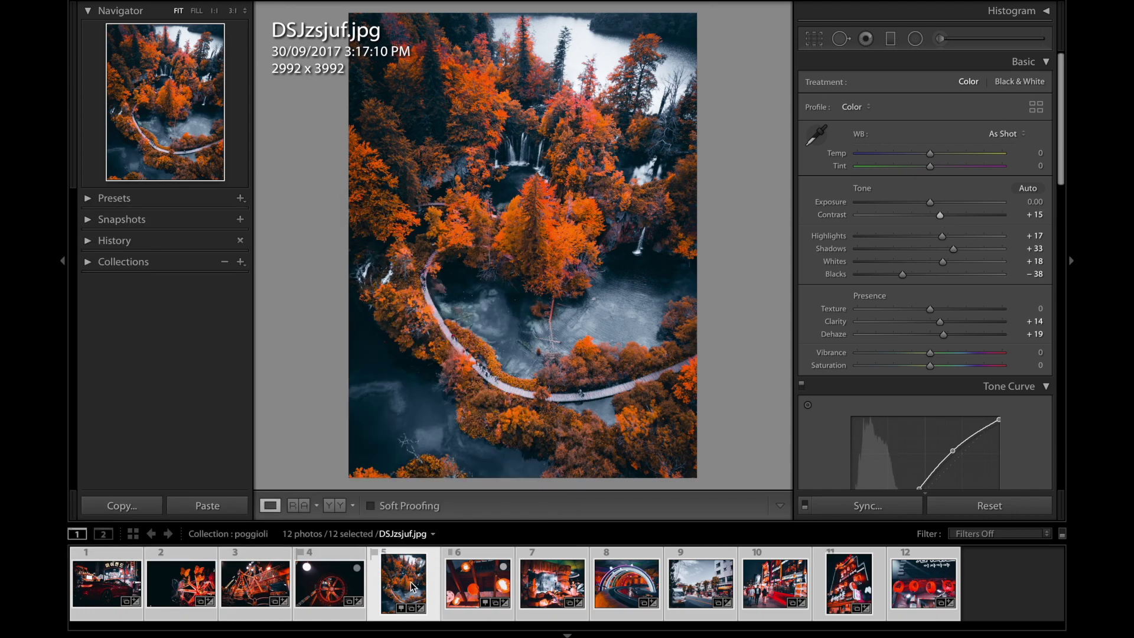
key("backslash")
key("backslash")
key("backslash")
key("Right")
left_click(216, 508)
key("Right")
key("Right")
key("Right")
left_click(216, 507)
key("backslash")
key("backslash")
key("backslash")
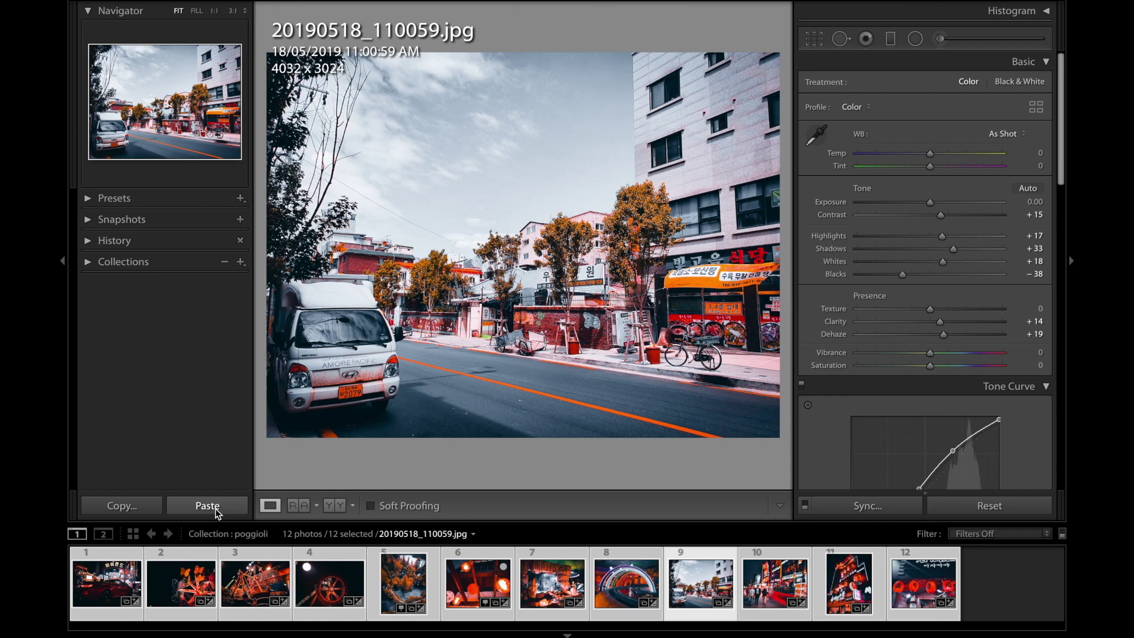
Paste the copied settings onto the street crowd and neon building photos
key("Right")
left_click(229, 506)
key("backslash")
key("backslash")
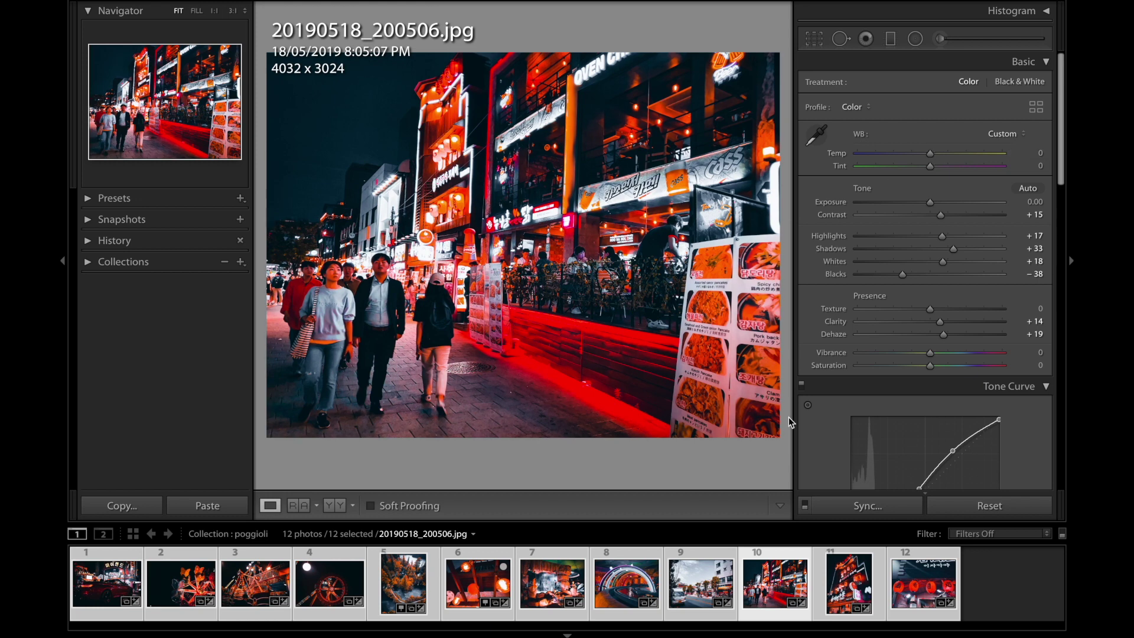
left_click(848, 582)
left_click(200, 506)
scroll(928, 334, "down", 2)
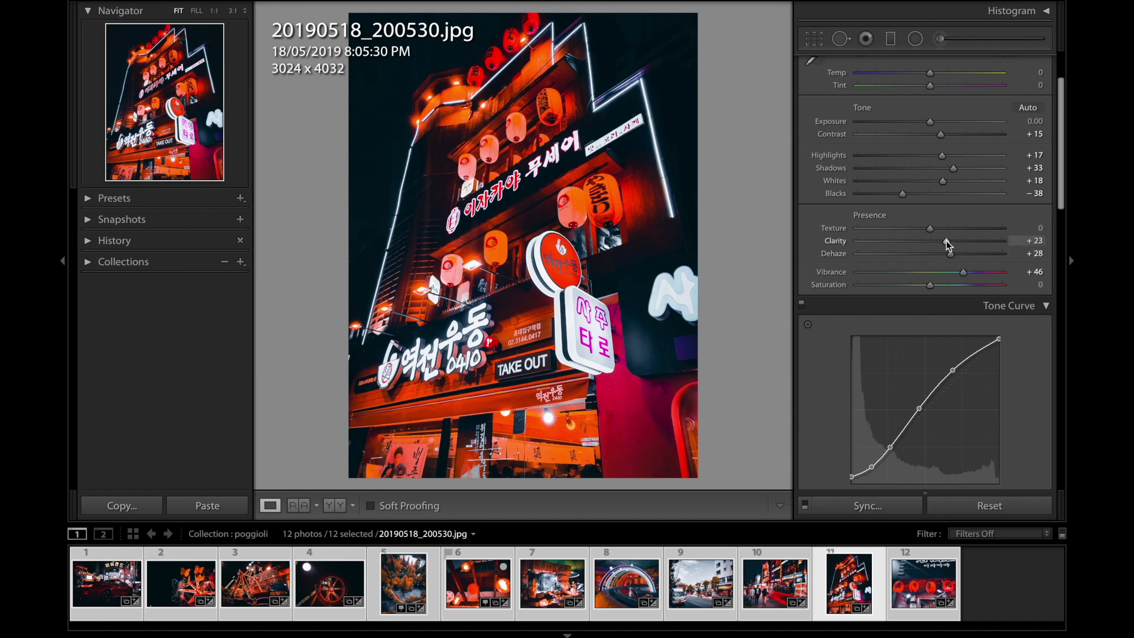
Copy the refined settings and paste them onto the street crowd and lantern doorway photos
left_click(112, 506)
left_click(490, 527)
key("Left")
left_click(196, 506)
key("Right")
key("Right")
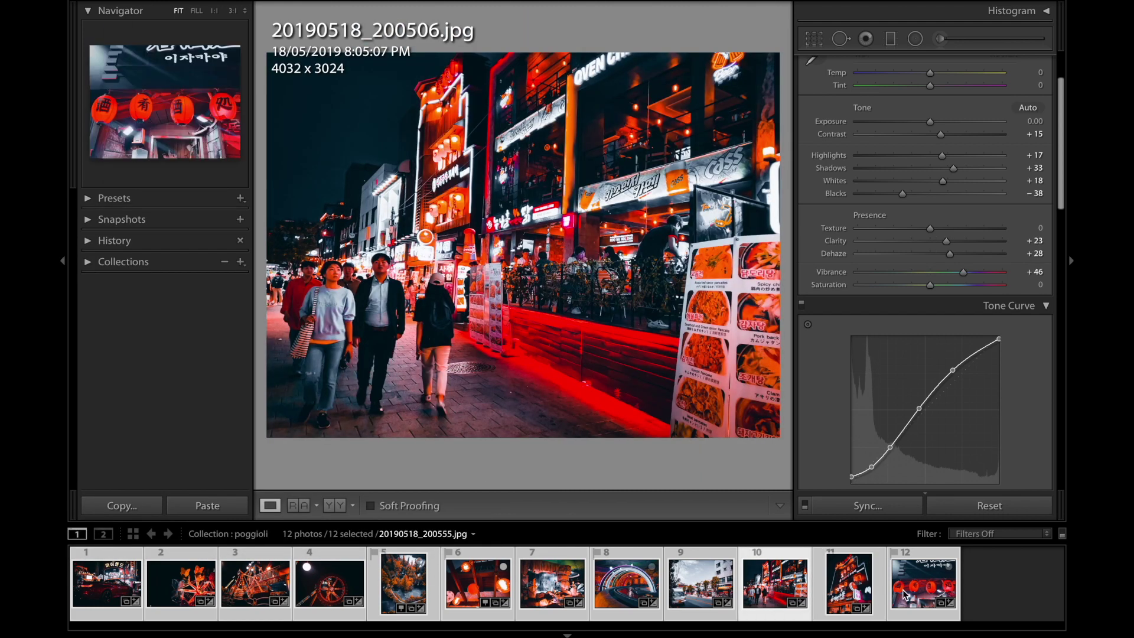
left_click(224, 506)
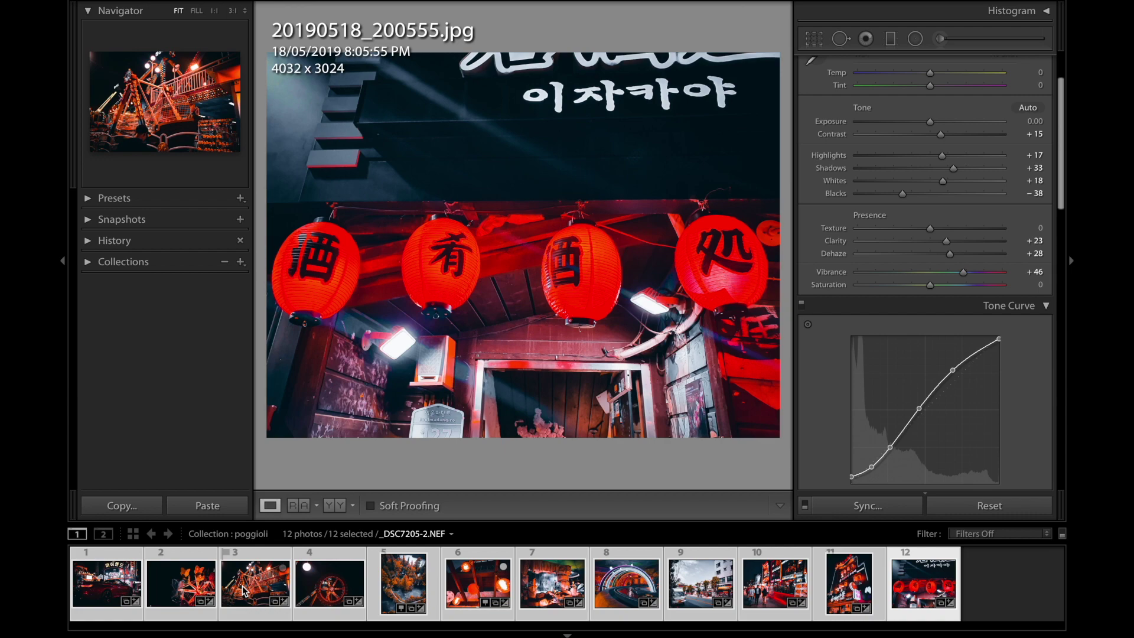
Reset the carnival photo, paste the refined edit, and review the final Develop settings
left_click(255, 584)
left_click(989, 505)
left_click(206, 506)
key("backslash")
key("backslash")
scroll(814, 388, "up", 3)
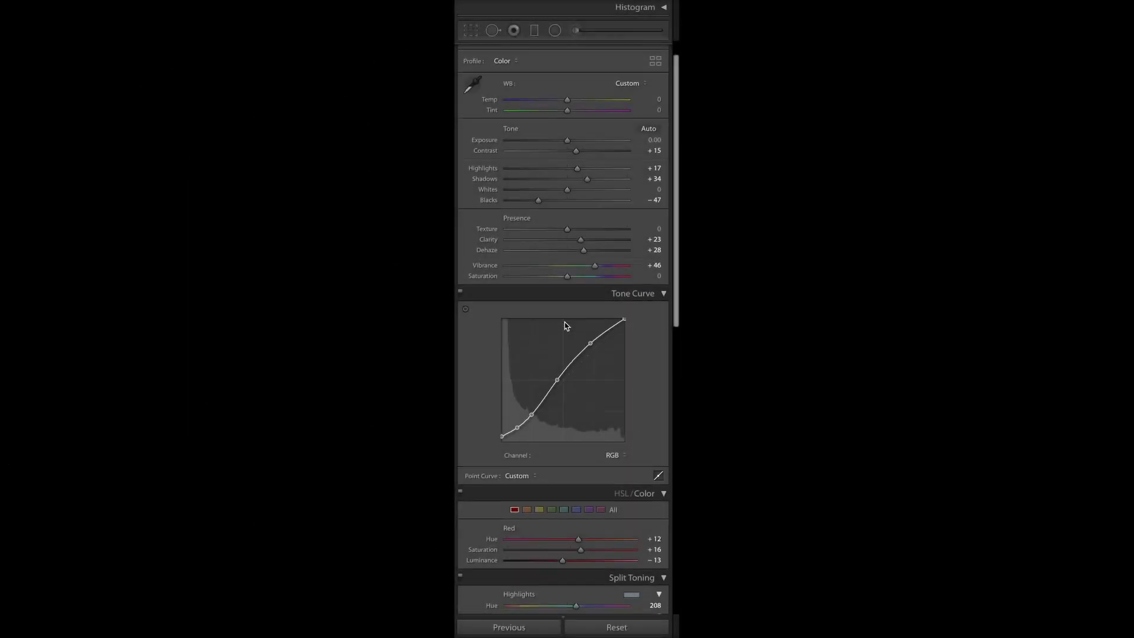
scroll(565, 325, "down", 2)
scroll(565, 325, "down", 3)
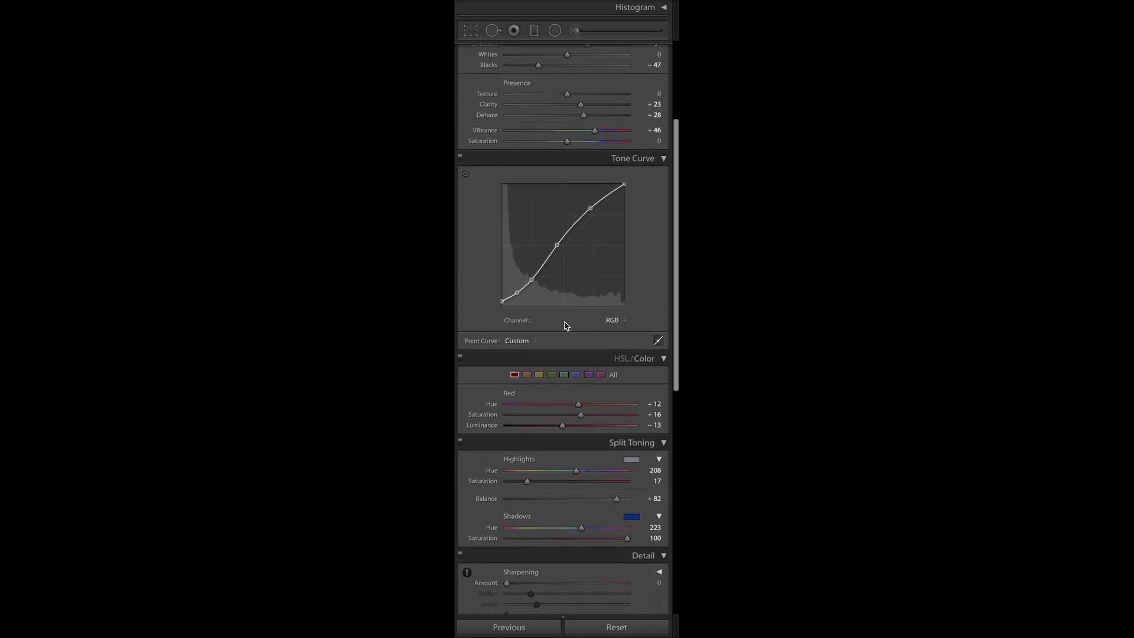
Show All HSL sliders, then reveal vignette −12/38/39 and calibration saturation +16, +29, +32
left_click(621, 359)
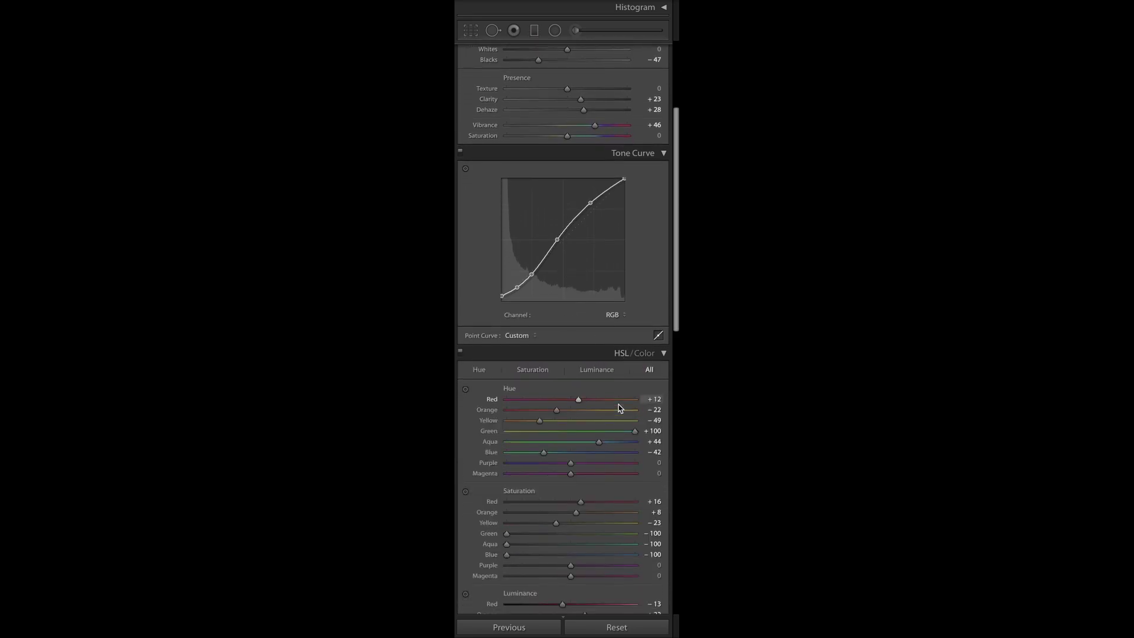
scroll(620, 389, "down", 1)
scroll(618, 408, "down", 1)
scroll(618, 405, "down", 1)
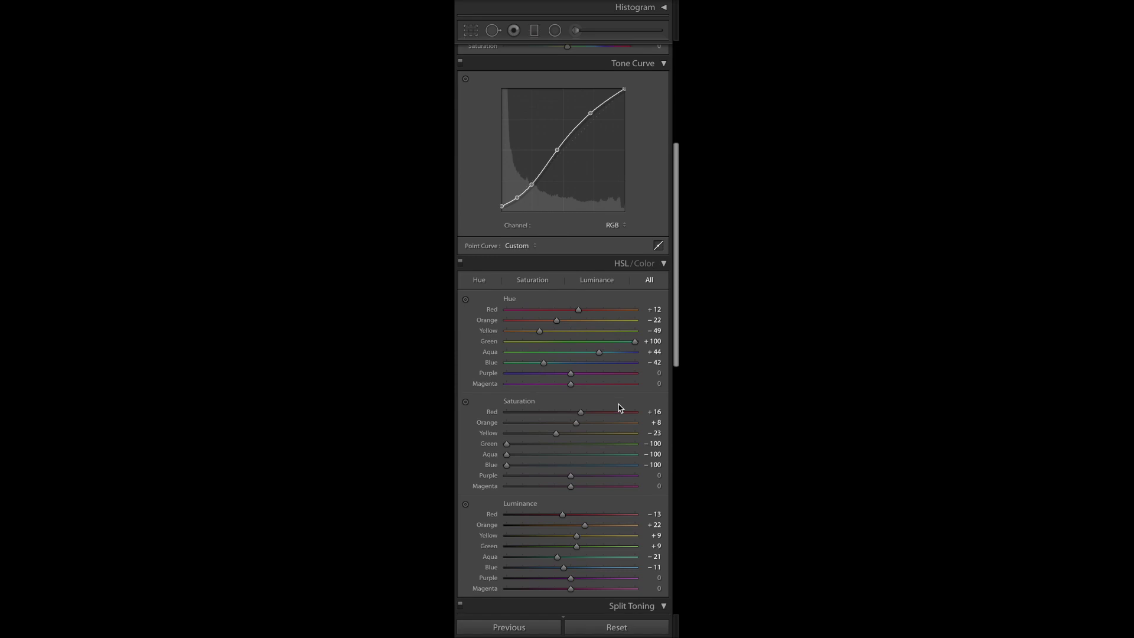
scroll(618, 405, "down", 1)
scroll(618, 404, "down", 1)
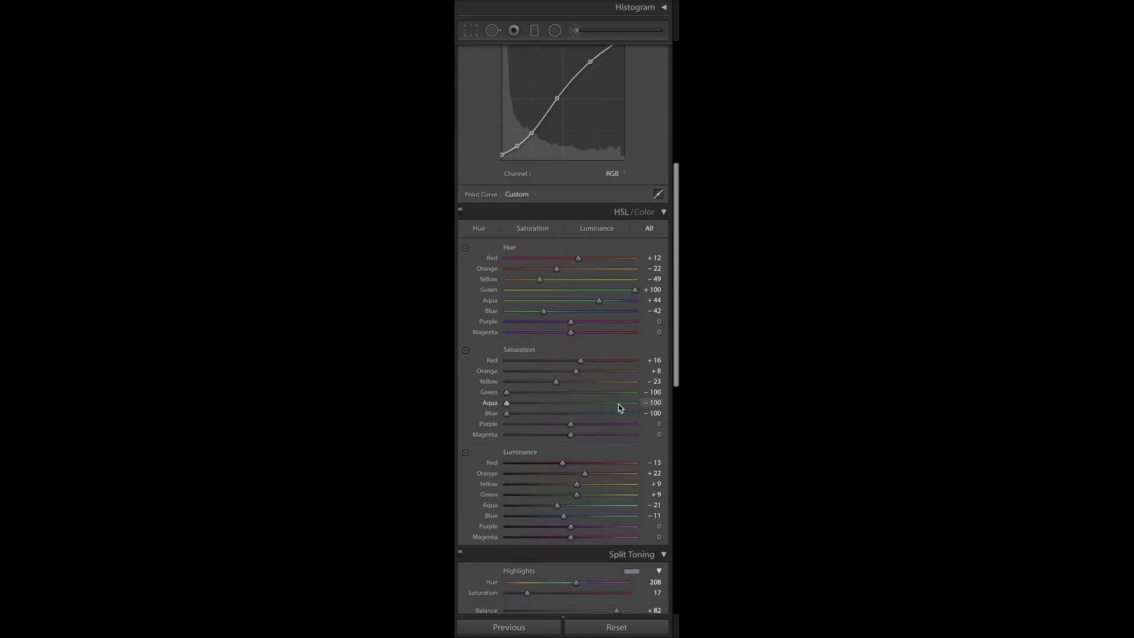
scroll(619, 404, "down", 1)
scroll(618, 404, "down", 1)
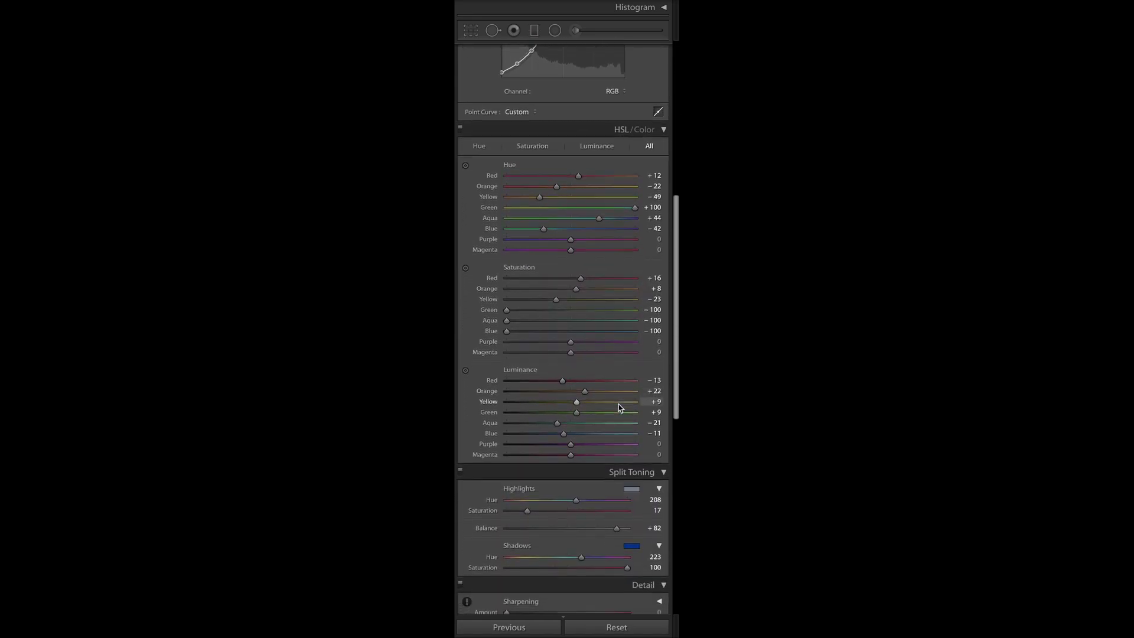
scroll(618, 404, "down", 1)
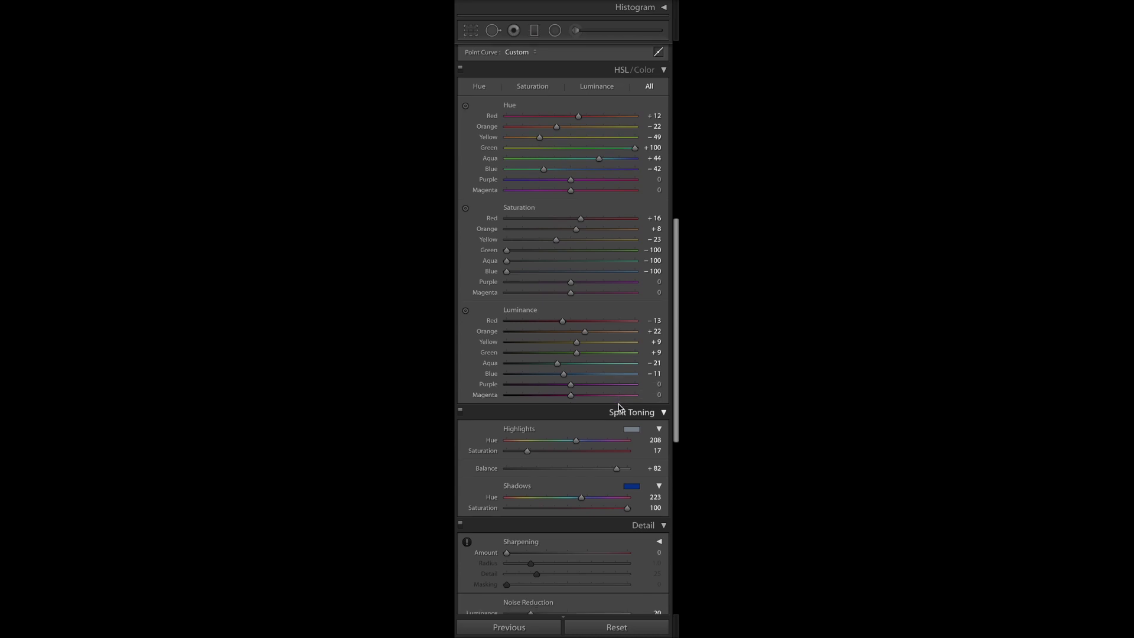
scroll(618, 404, "down", 1)
scroll(618, 404, "down", 1)
scroll(618, 404, "down", 1)
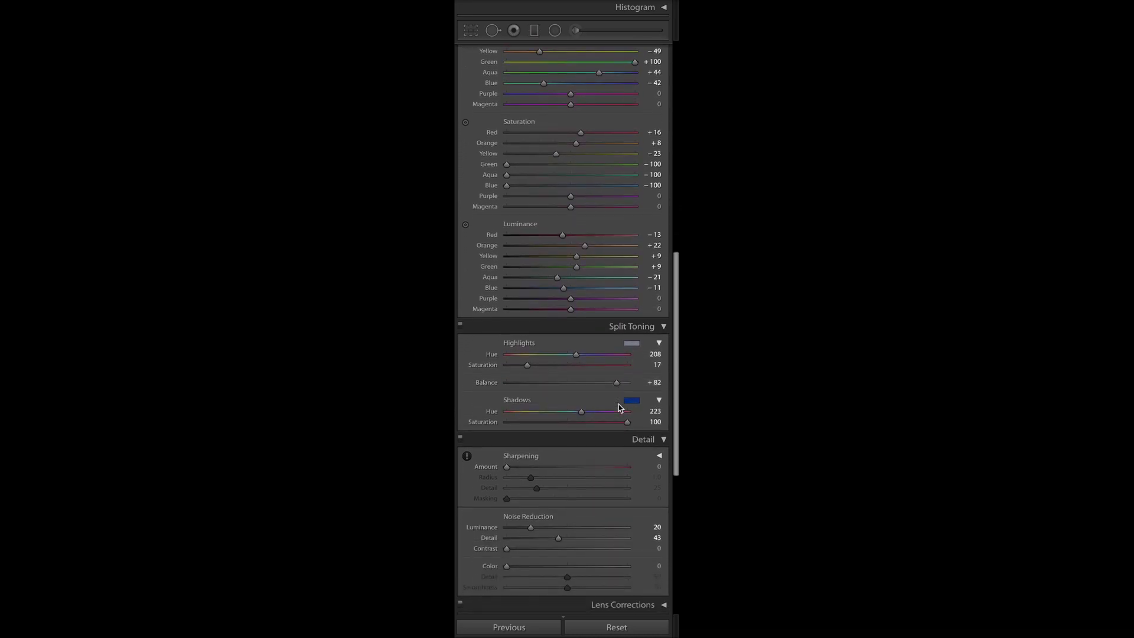
scroll(618, 404, "down", 1)
scroll(618, 403, "down", 1)
scroll(618, 404, "down", 1)
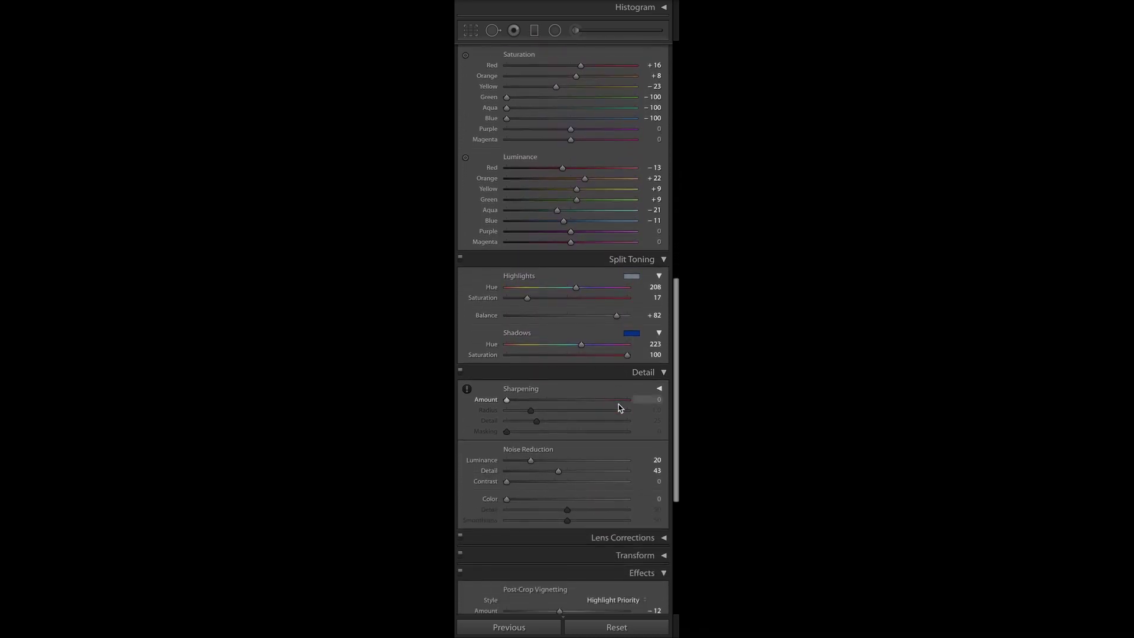
scroll(618, 404, "down", 1)
scroll(618, 404, "down", 1)
scroll(618, 403, "down", 1)
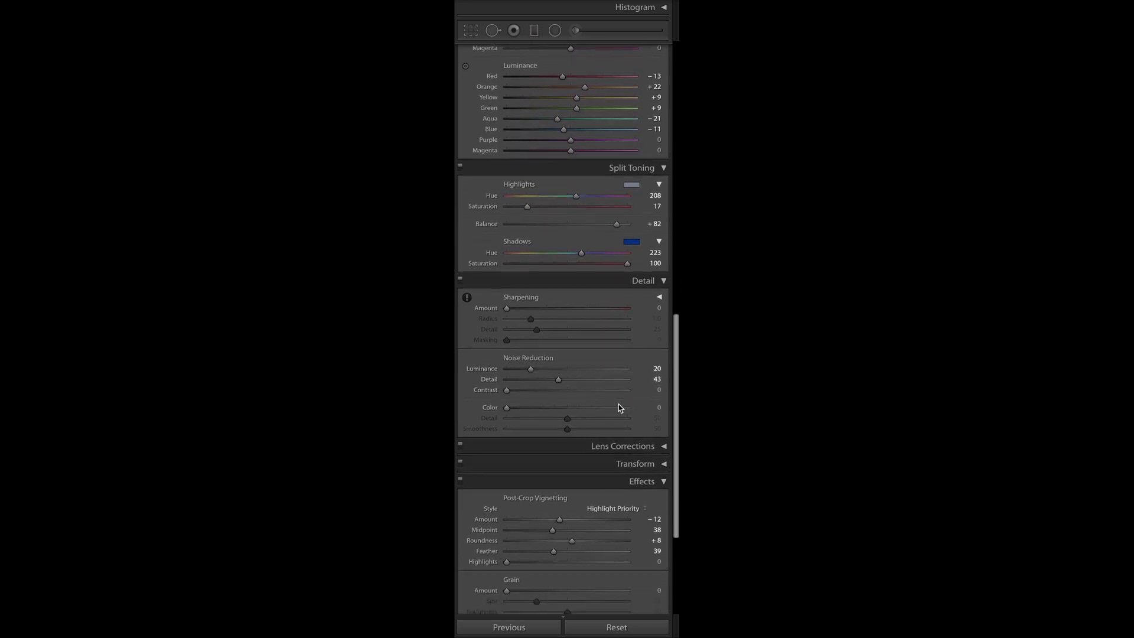
scroll(619, 404, "down", 1)
scroll(618, 404, "down", 1)
scroll(618, 406, "down", 1)
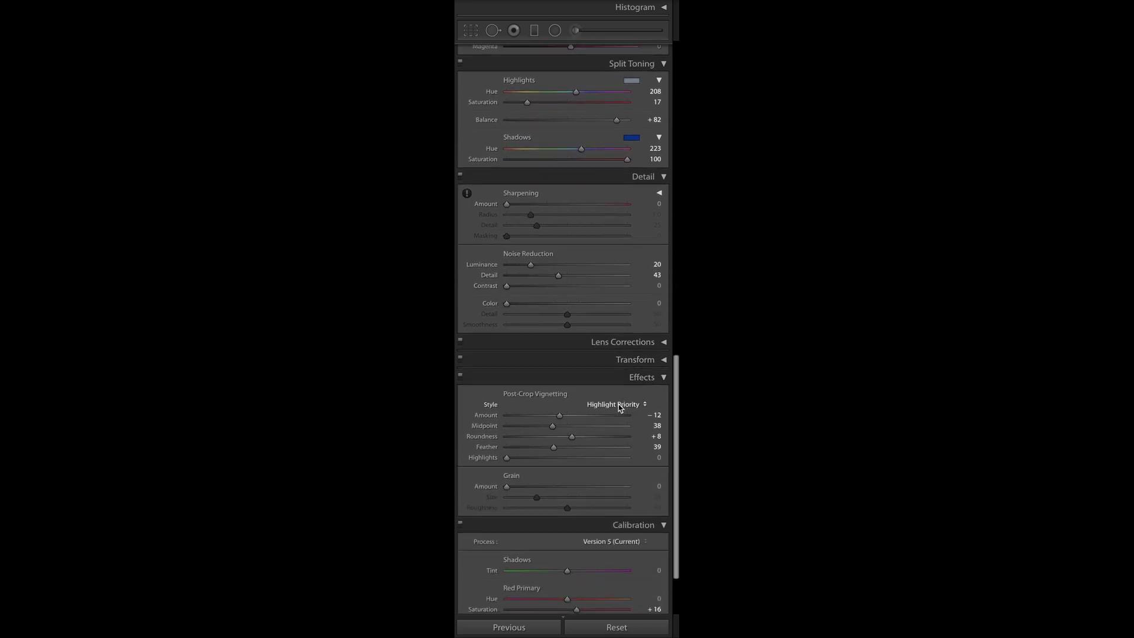
scroll(618, 407, "down", 1)
scroll(618, 406, "down", 1)
scroll(619, 406, "down", 1)
scroll(618, 403, "down", 1)
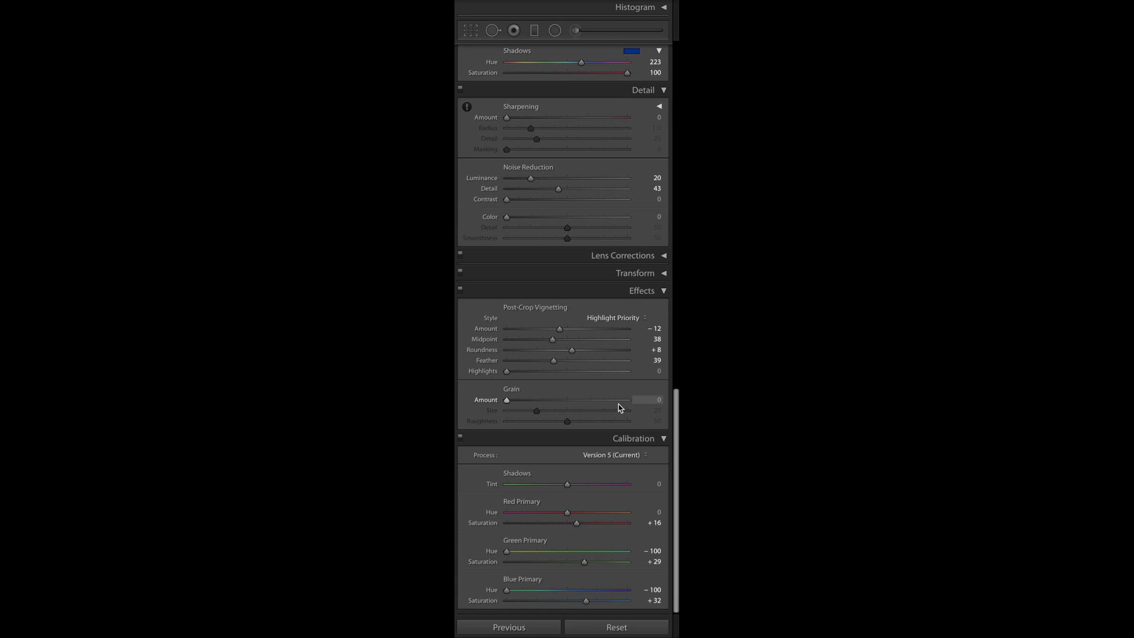